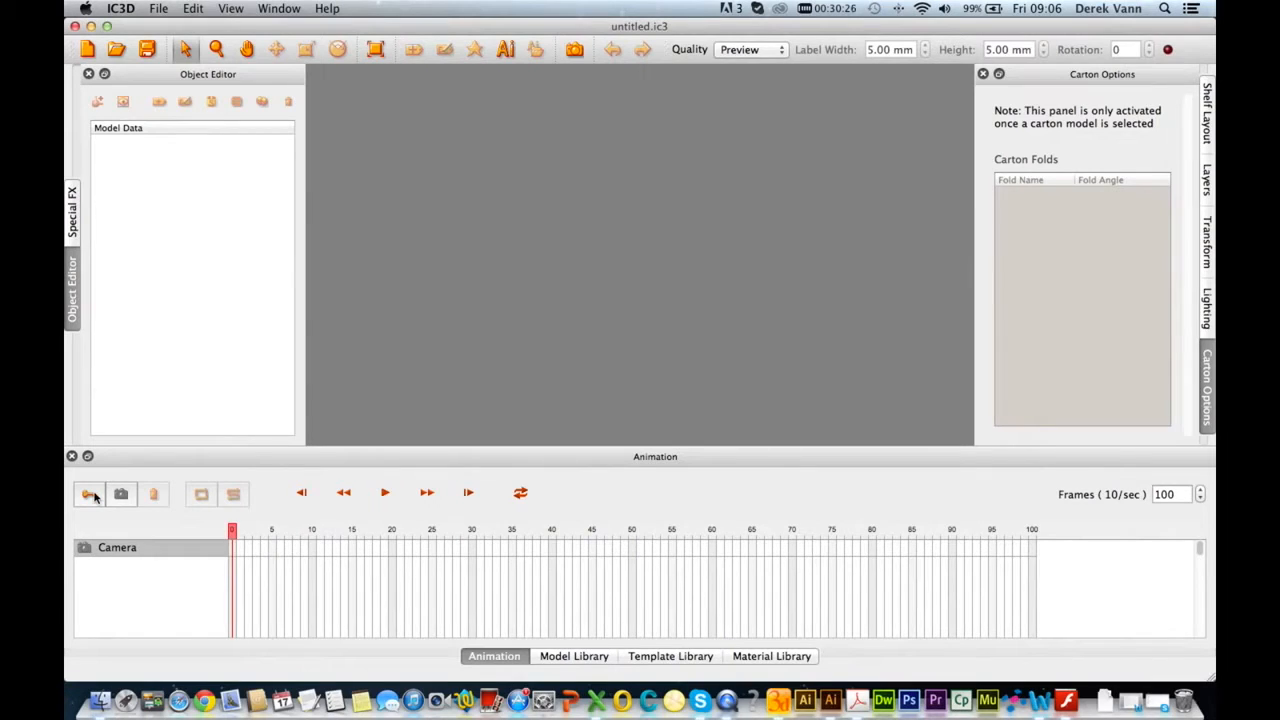
Step: Open the recent project anim demo.ic3
click(92, 495)
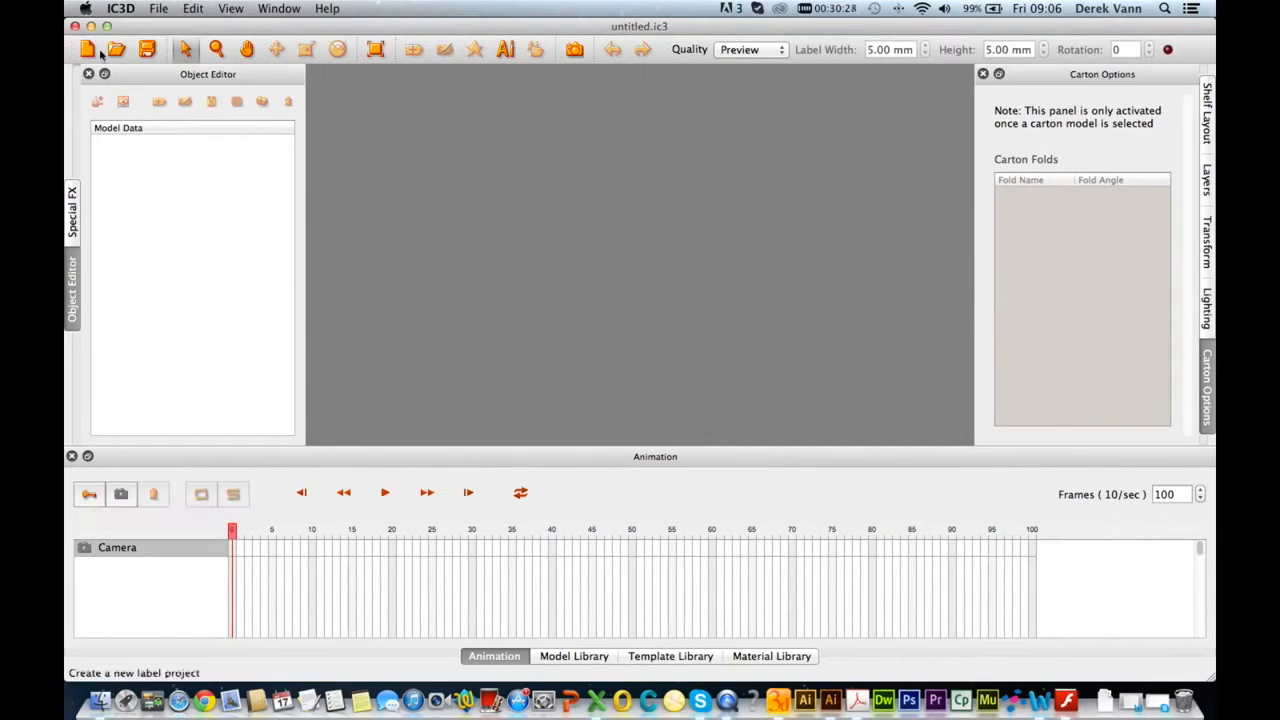
click(158, 8)
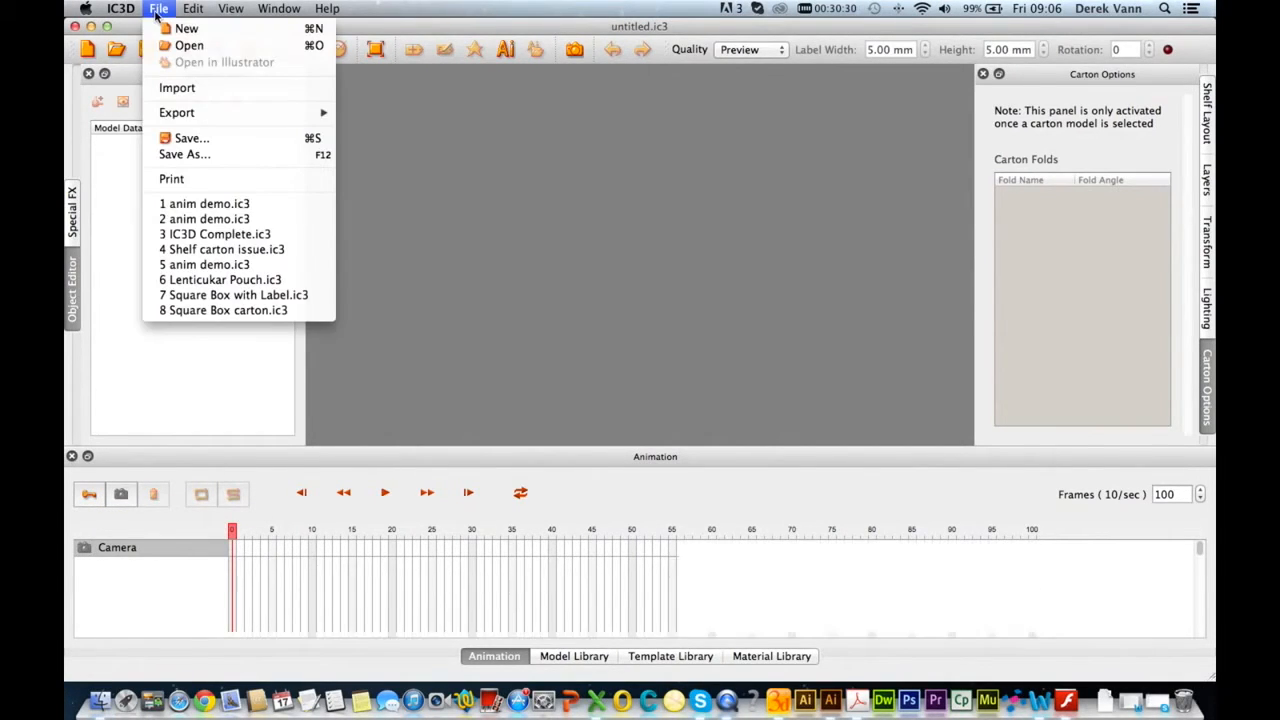
click(184, 206)
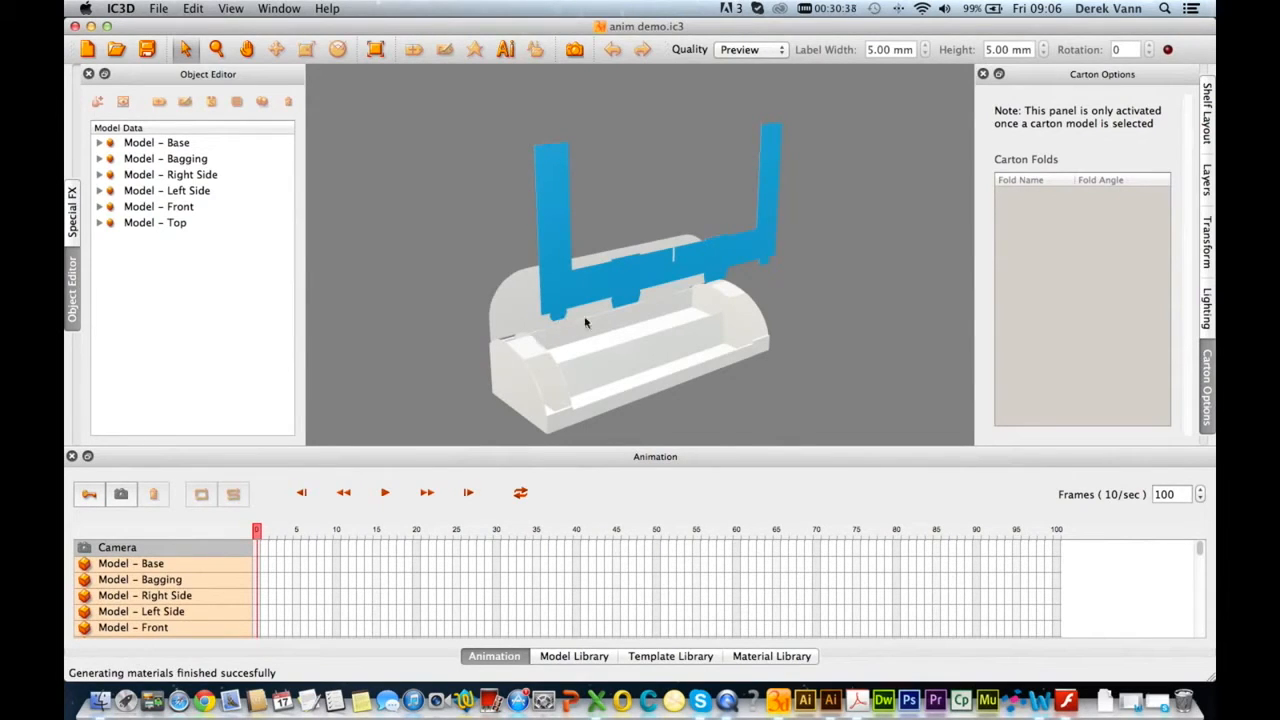
Step: Turn on keyframe recording and, at frame 50, lower the Front model straight down onto the base of the display tray
drag(604, 352, 607, 272)
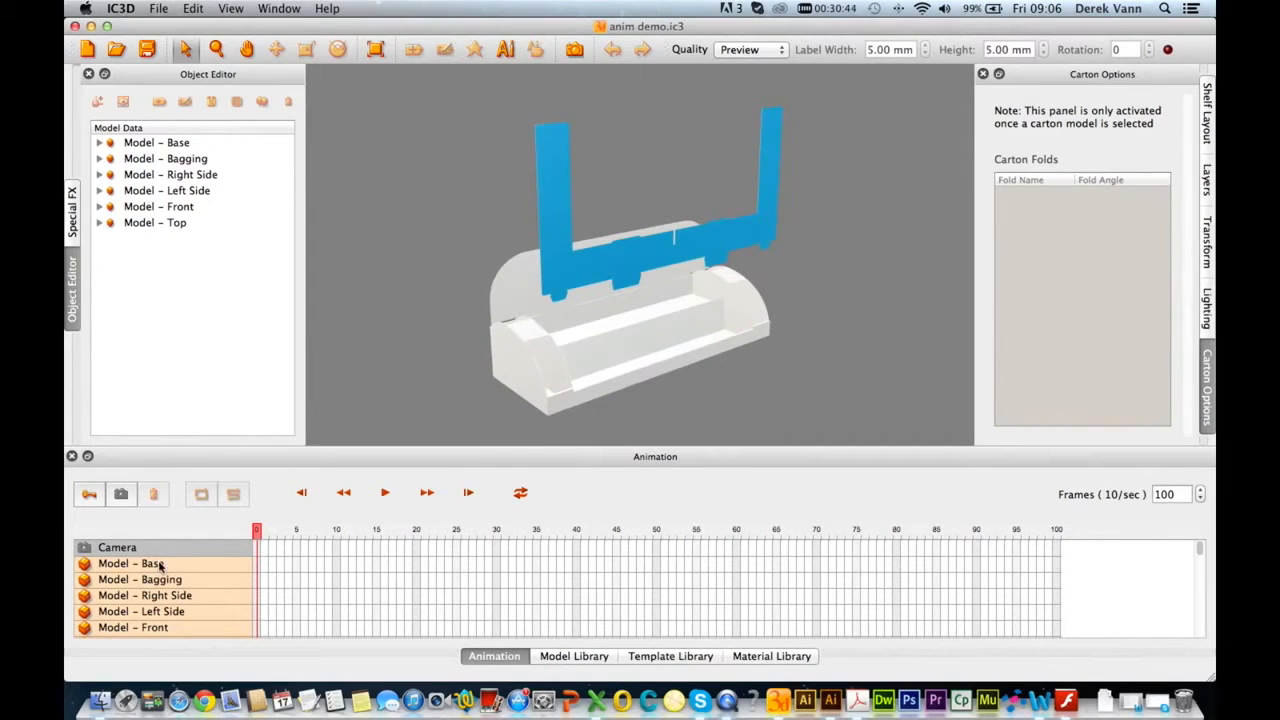
drag(1199, 550, 1200, 546)
scroll(1065, 584, down, 3)
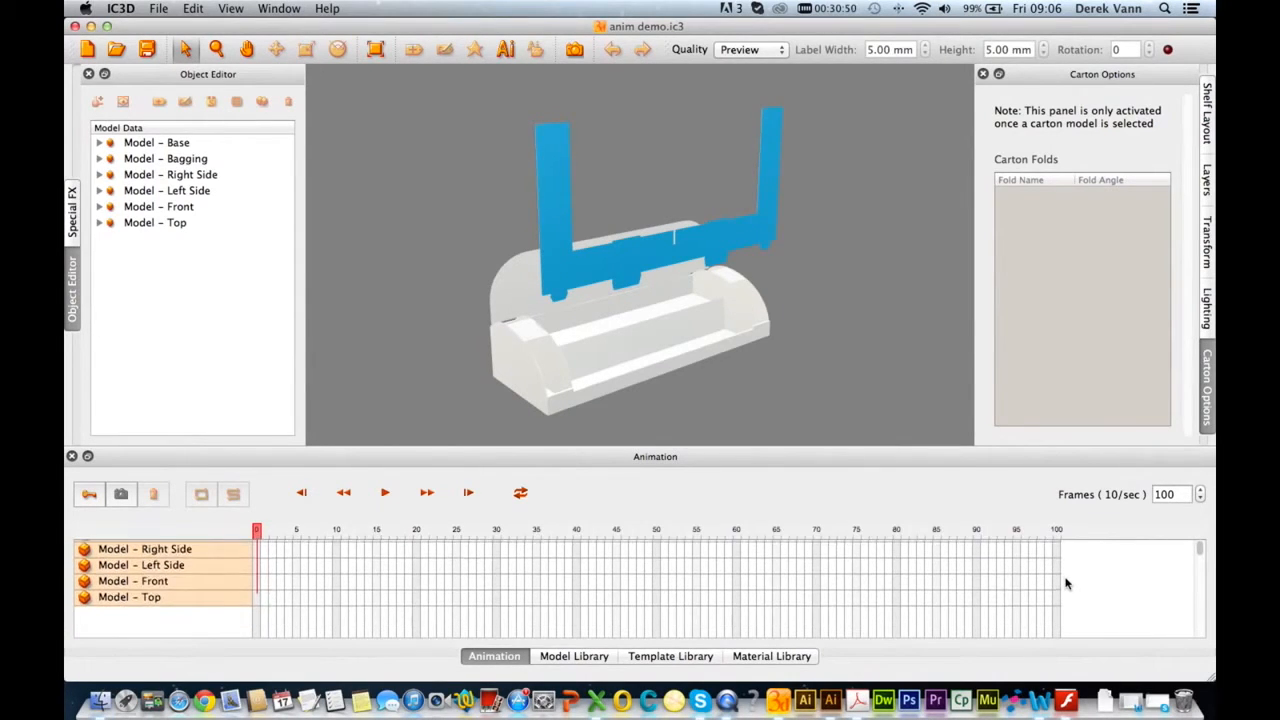
scroll(1065, 584, up, 3)
scroll(1065, 584, up, 2)
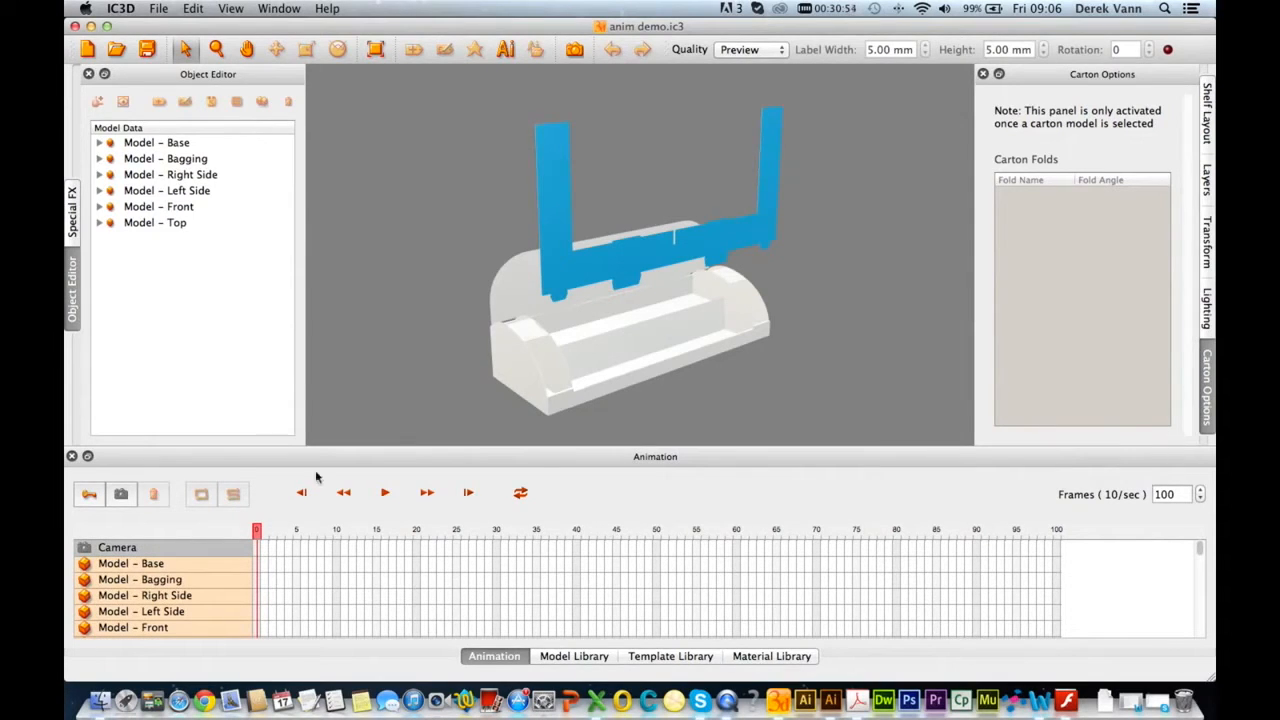
click(88, 495)
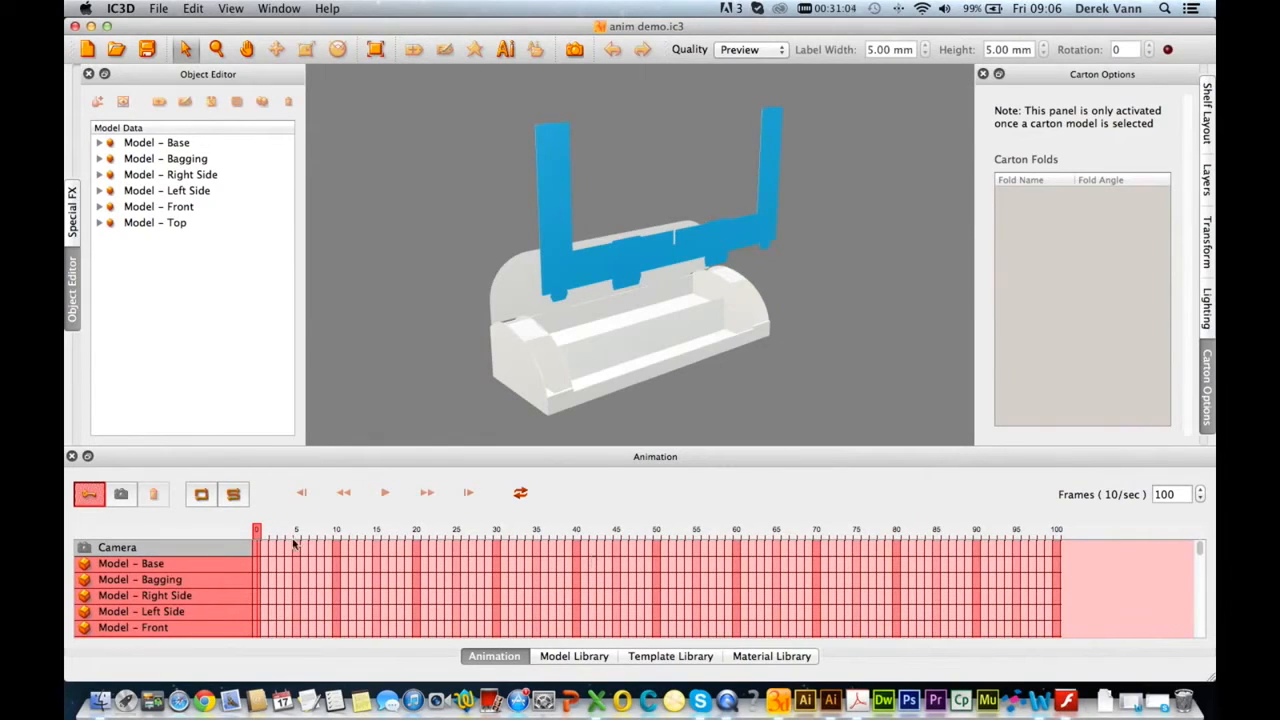
drag(265, 530, 655, 537)
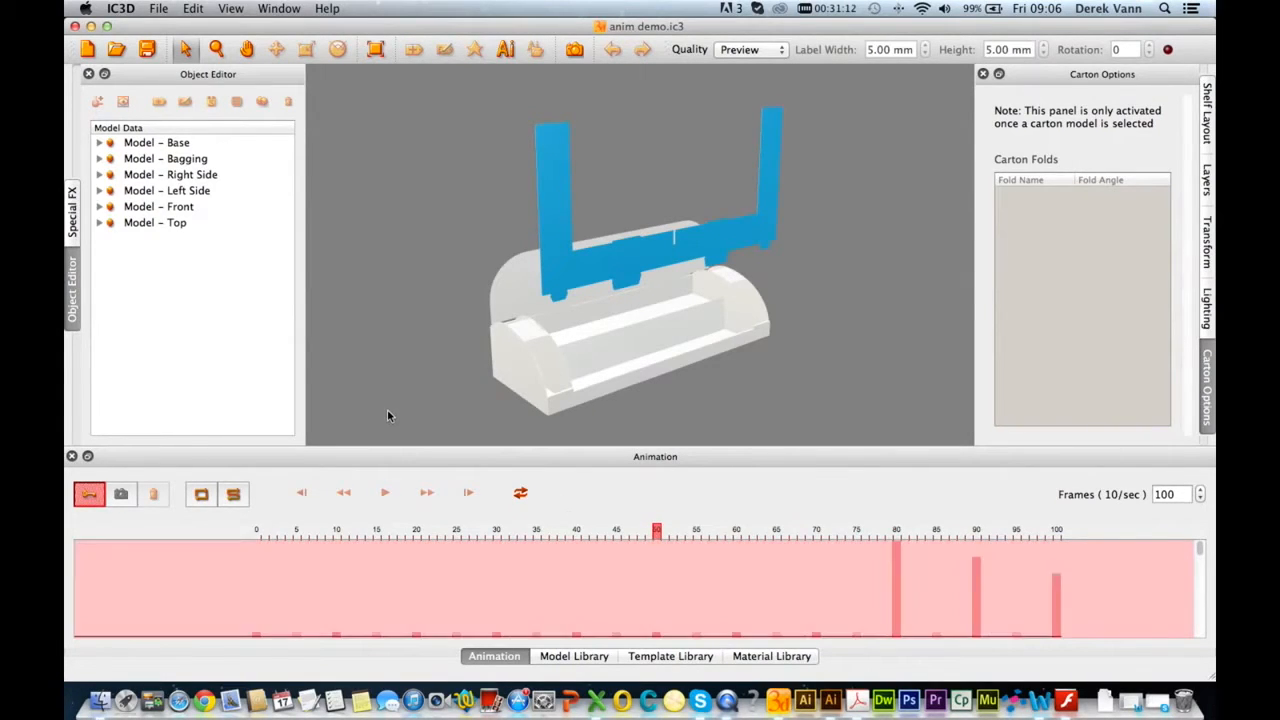
click(556, 274)
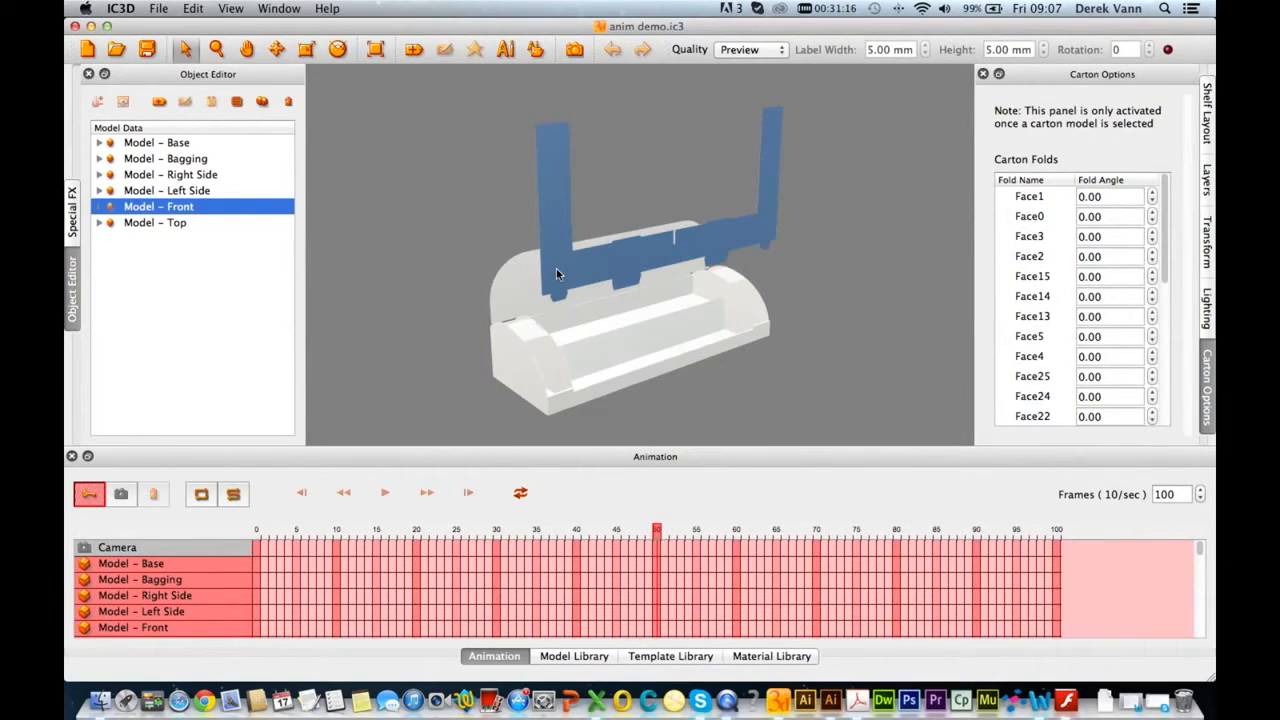
click(278, 50)
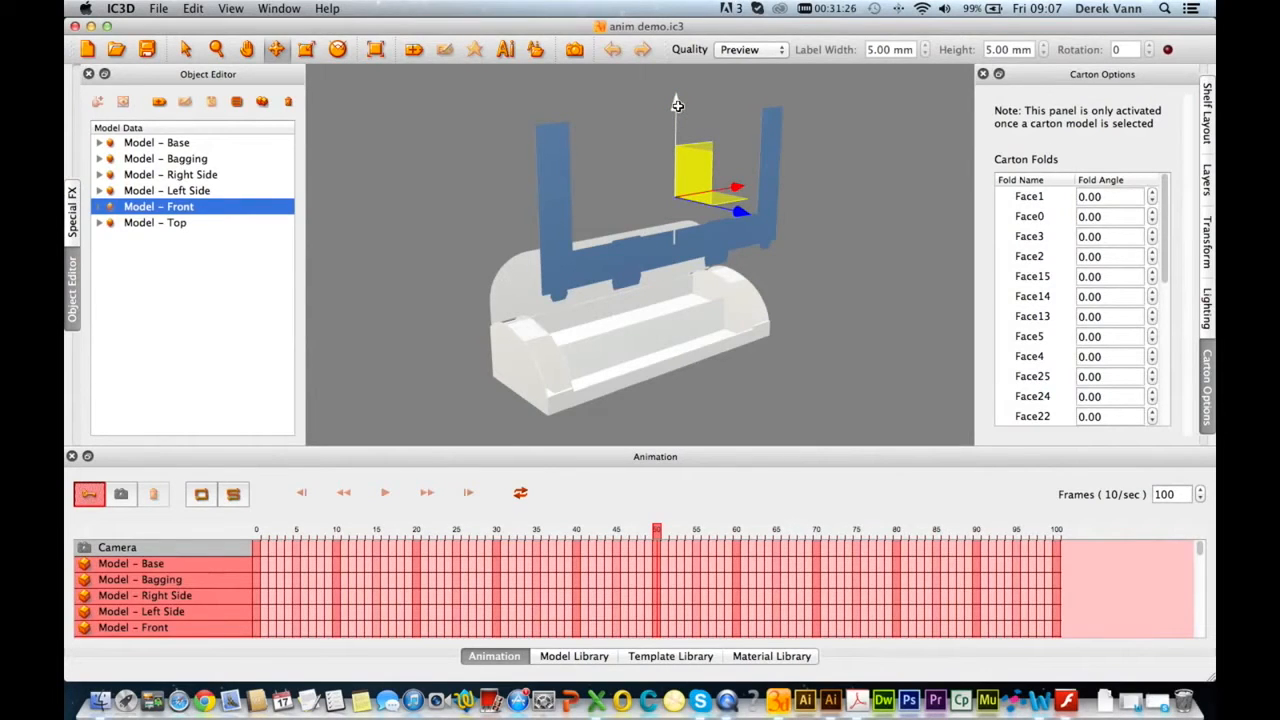
drag(677, 105, 679, 377)
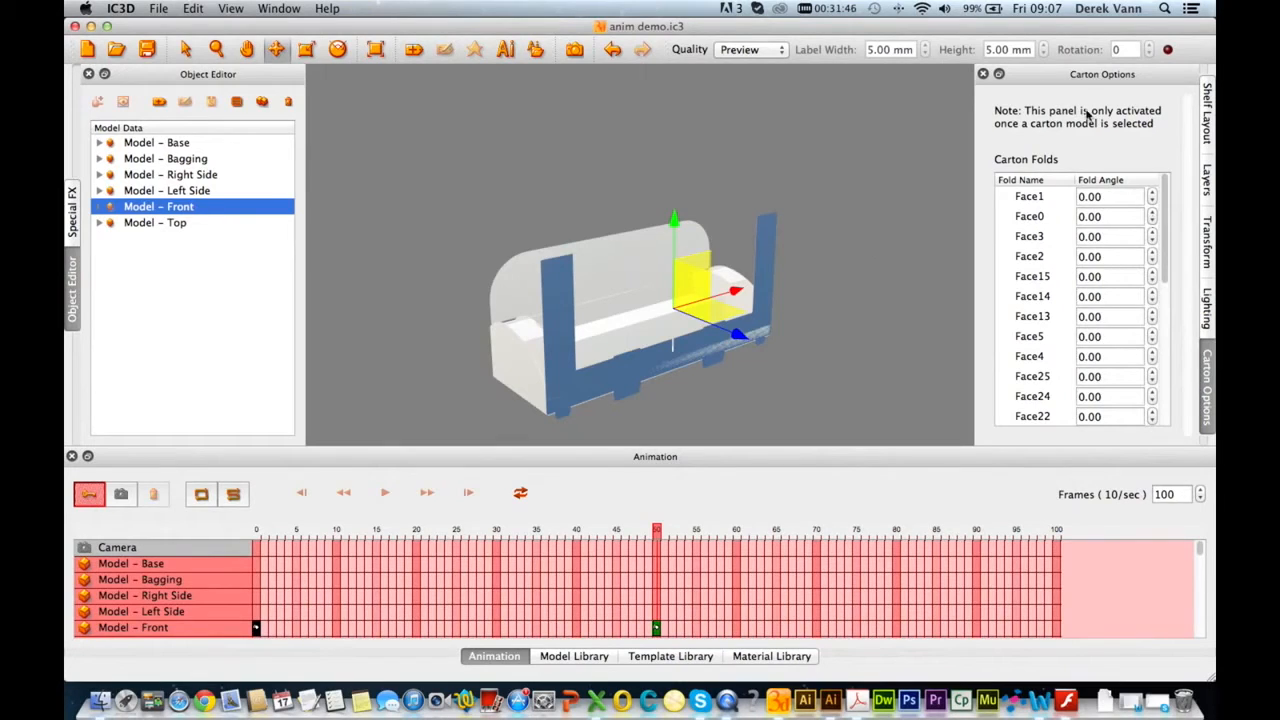
Step: At frame 50, set the Front carton's fold angles for Face1, Face0, Face3 and Face2 to 90
click(1105, 196)
text(90)
key(Tab)
text(90)
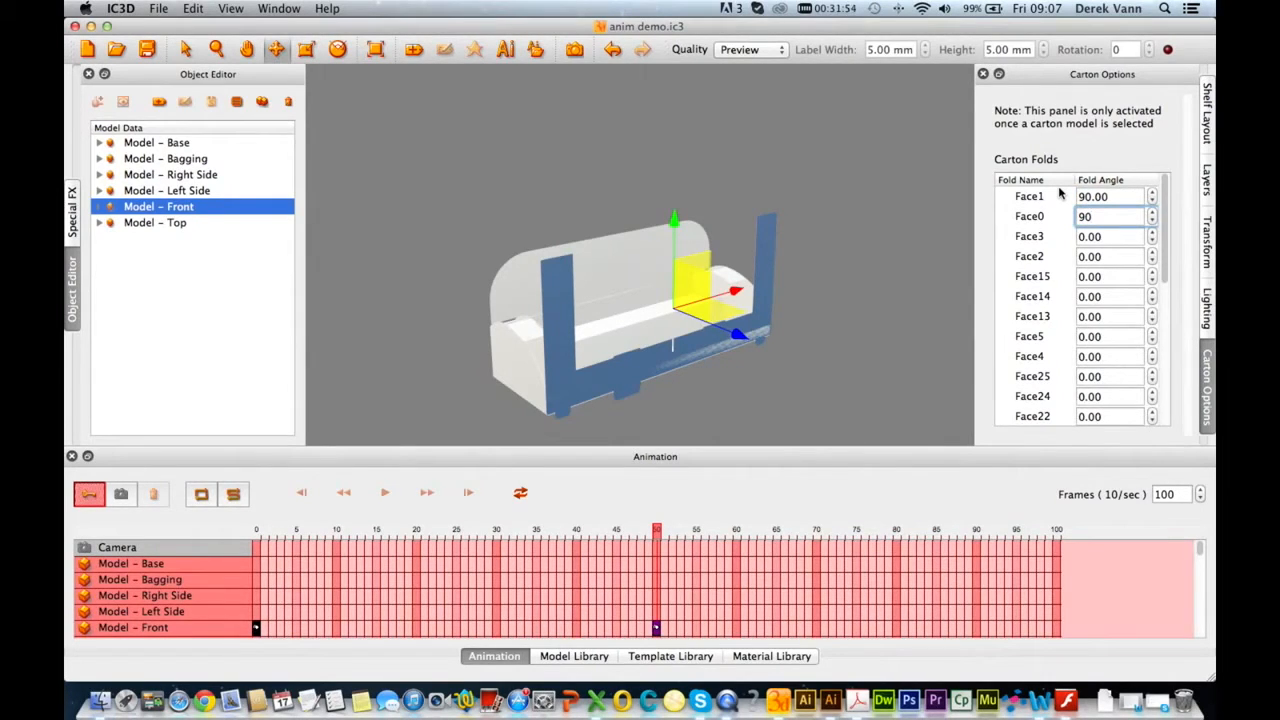
key(Tab)
text(90)
key(Tab)
text(90)
key(Tab)
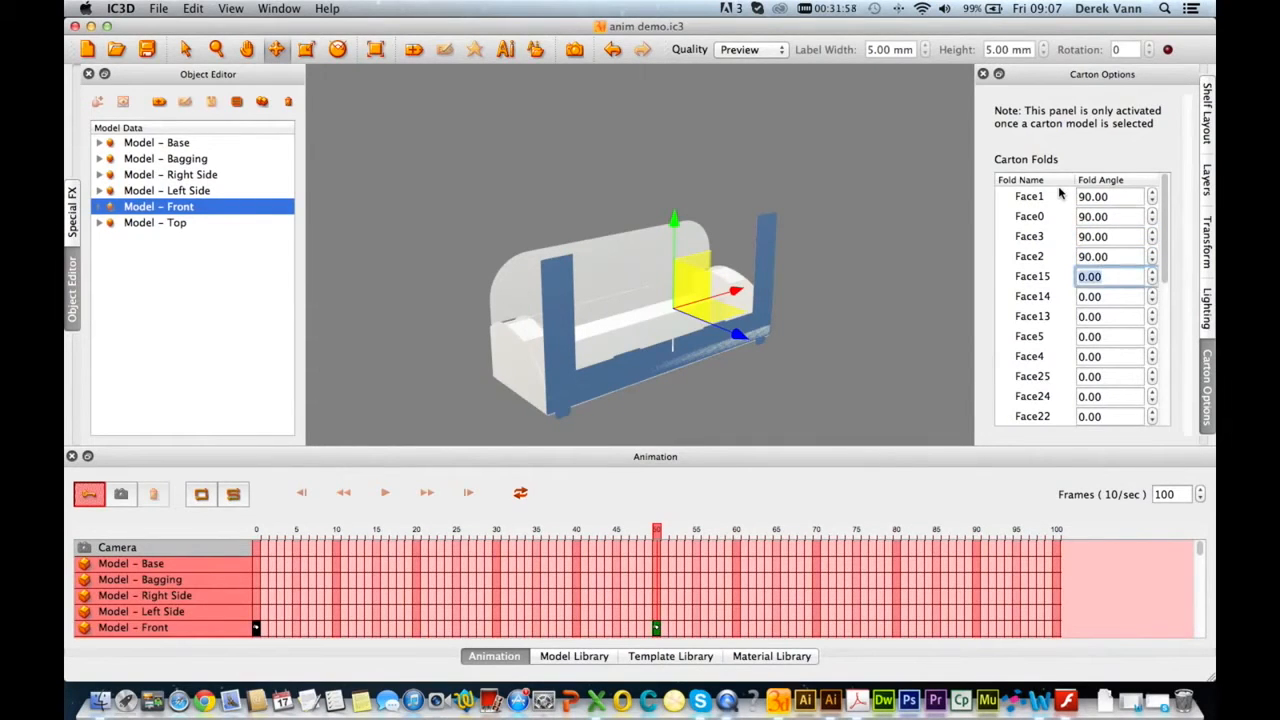
Step: Set the frame 50 fold angles of Face15, Face14, Face13, Face5, Face4, Face25 and Face24 to 90, and Face22 to 27
text(90)
key(Tab)
text(90)
key(Tab)
text(90)
key(Tab)
text(90)
key(Tab)
text(90)
key(Tab)
text(9)
key(Tab)
text(90)
key(Tab)
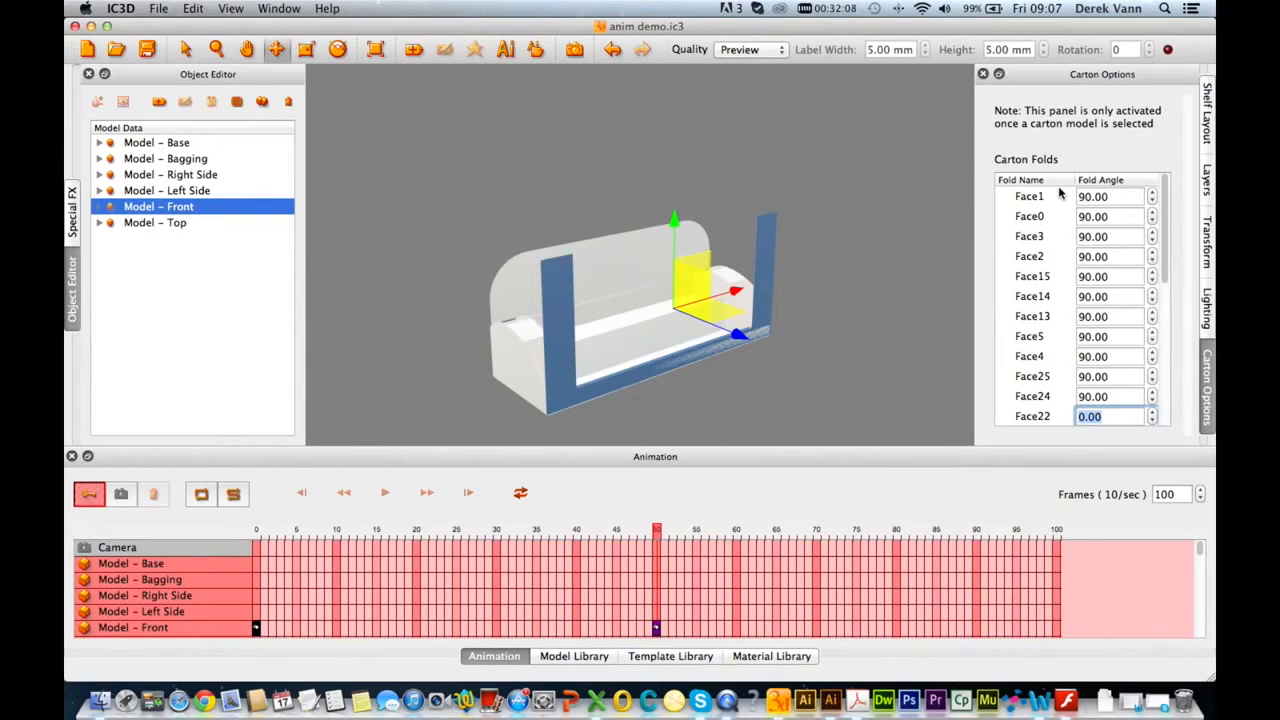
text(27)
key(Tab)
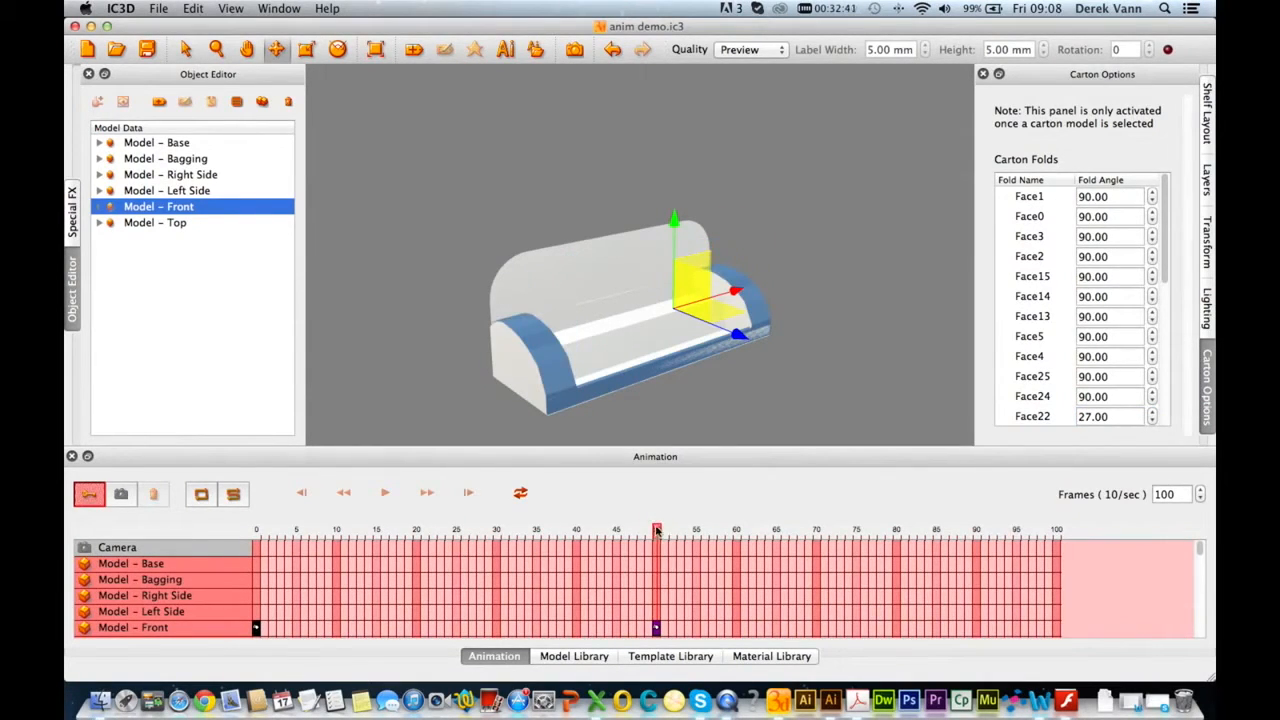
Step: Scrub the timeline from frame 50 back to frame 0 to review the Front model's folding
drag(657, 532, 345, 490)
click(344, 492)
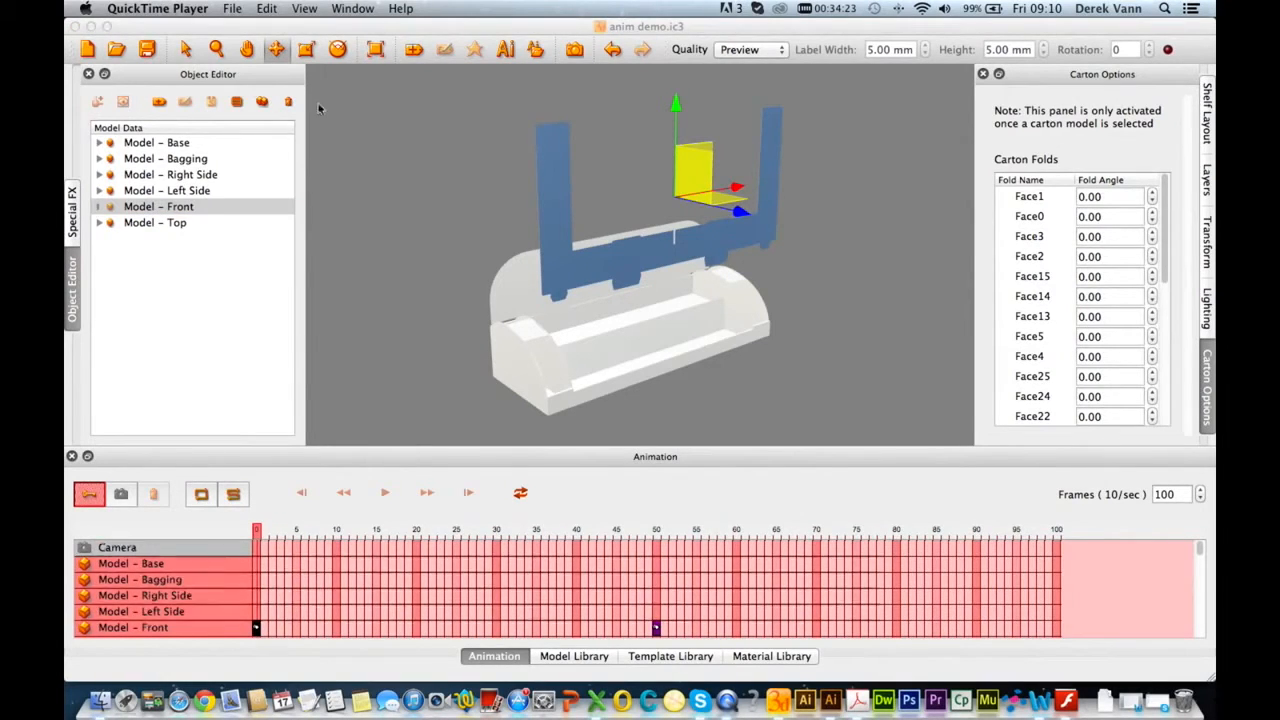
click(306, 120)
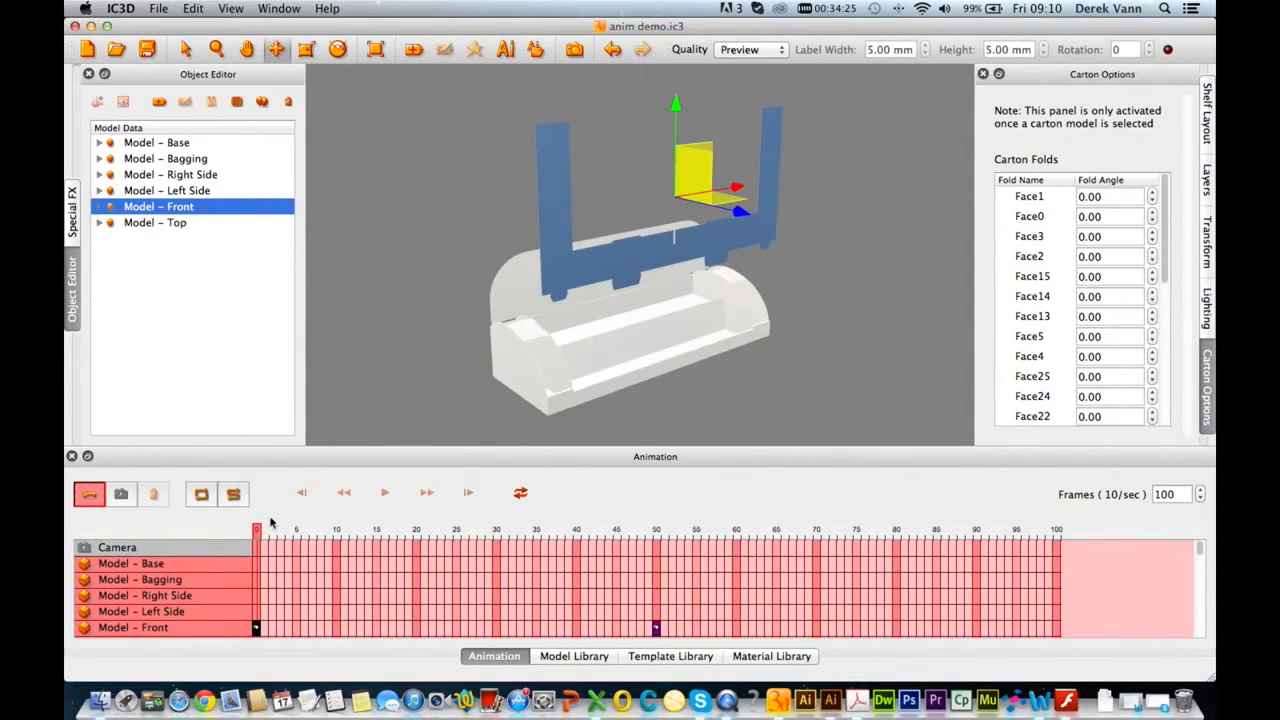
Step: At frame 10, set the Front carton's fold angles for Face1, Face0, Face3, Face2, Face15, Face14 and Face13 to 90
drag(258, 533, 335, 540)
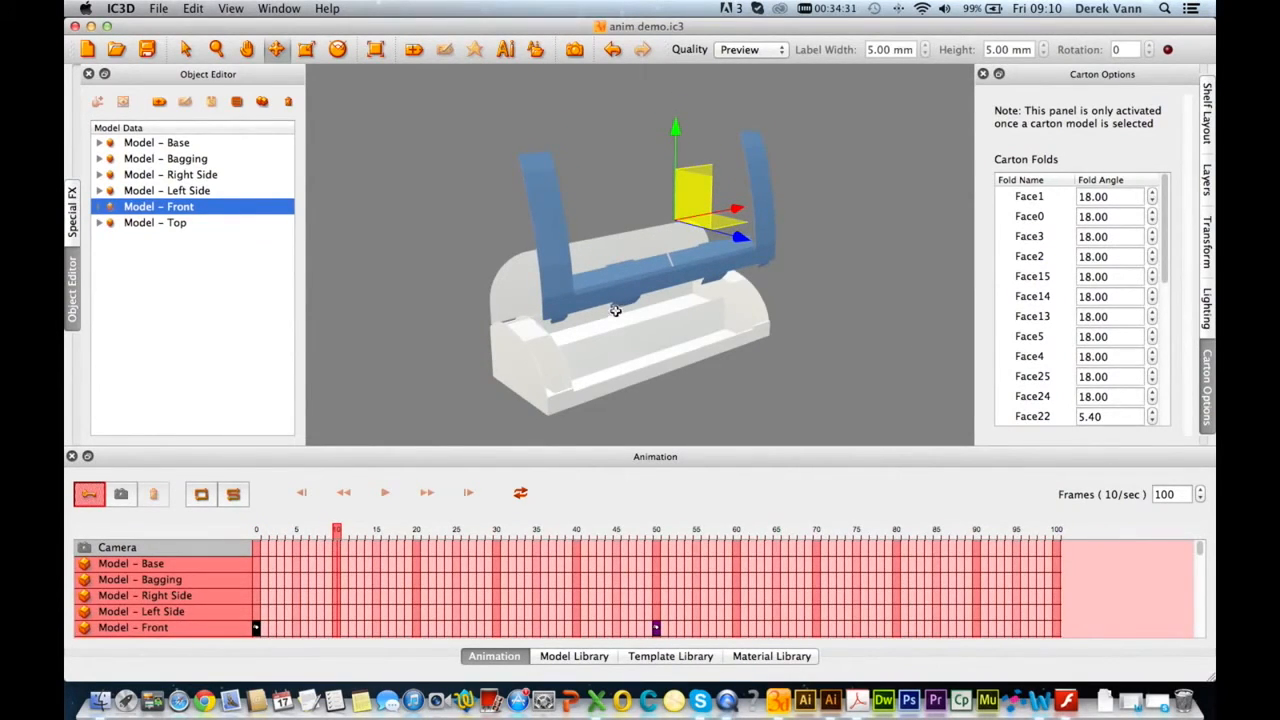
click(1109, 196)
text(90)
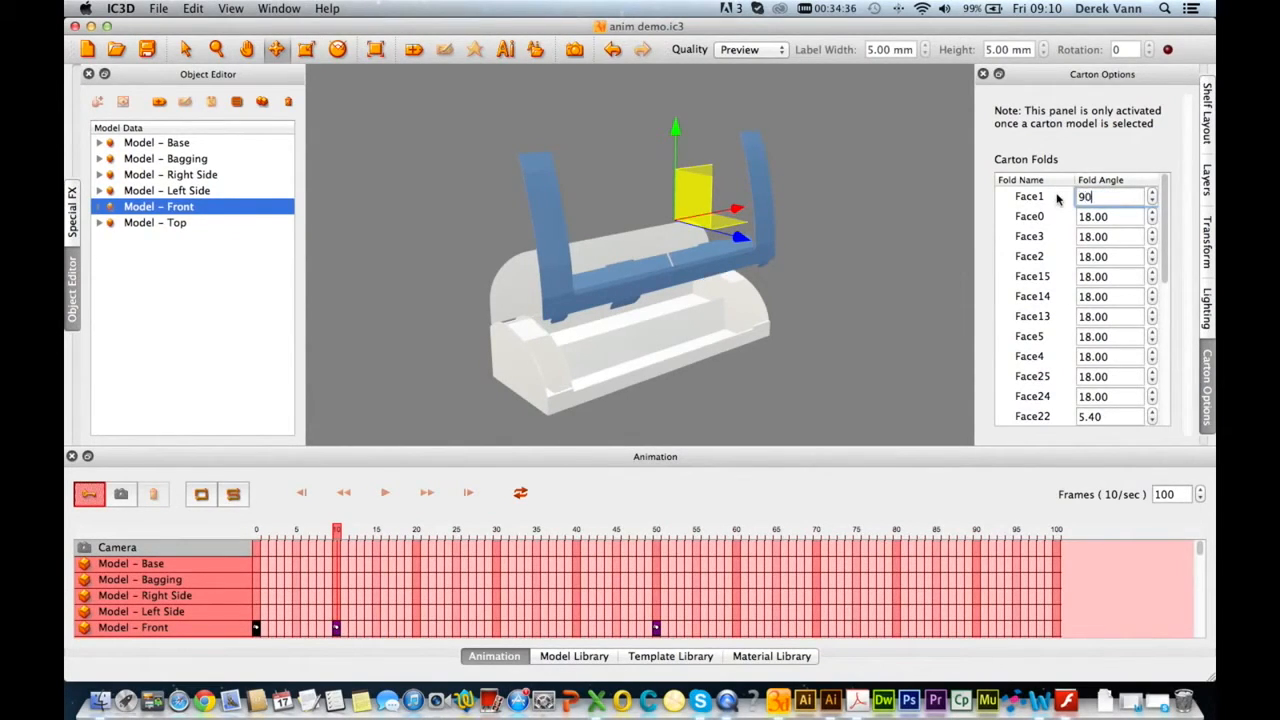
key(Tab)
text(90)
key(Tab)
text(90)
key(Tab)
text(90)
key(Tab)
text(90)
key(Tab)
text(90)
key(Tab)
text(90)
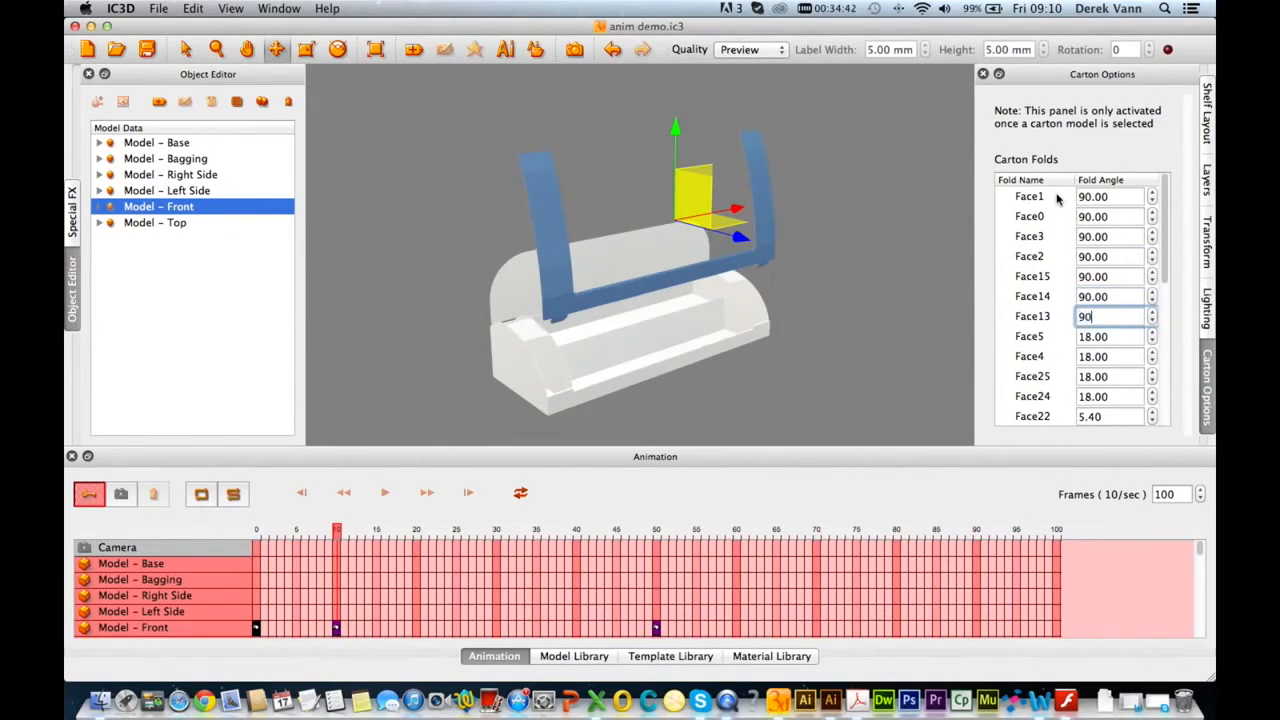
Step: Set the frame 10 fold angles of Face5, Face4, Face25 and Face24 to 90
key(Tab)
text(90)
key(Tab)
text(90)
key(Tab)
text(90)
key(Tab)
text(9)
text(00)
key(Return)
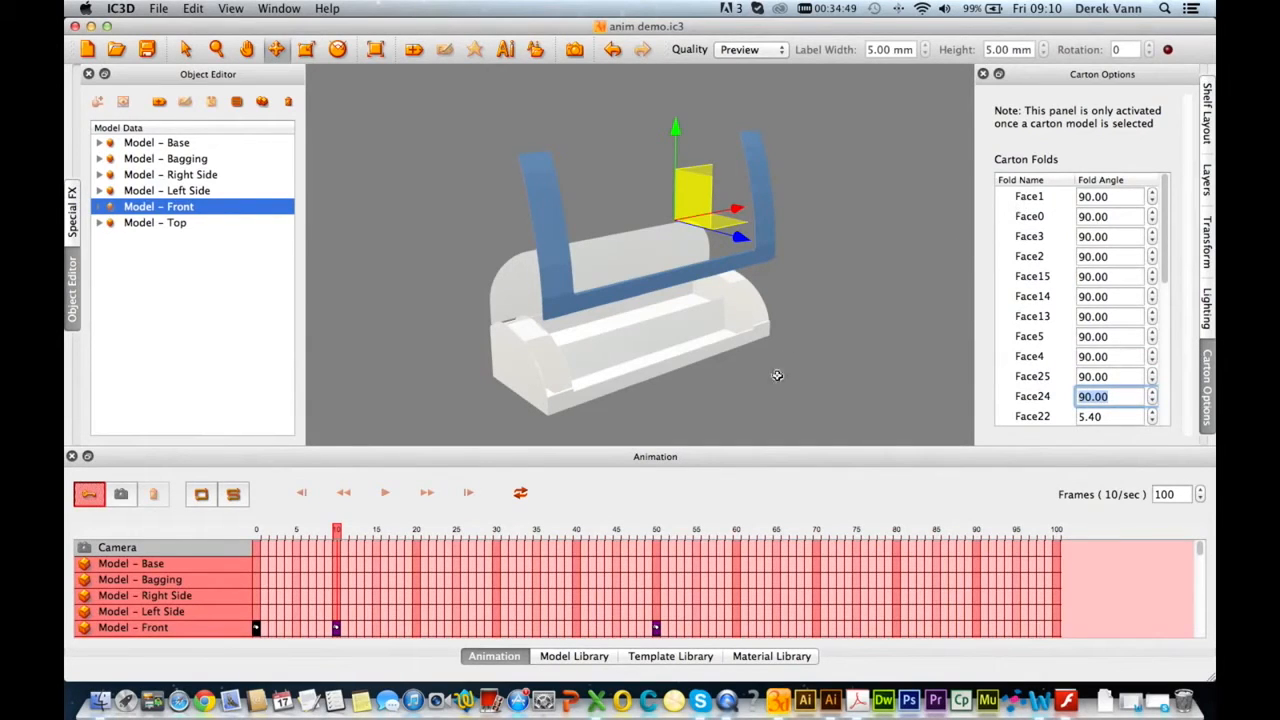
Step: Scrub the timeline back to frame 0 and through to frame 100 to review the revised folding sequence
drag(336, 537, 249, 535)
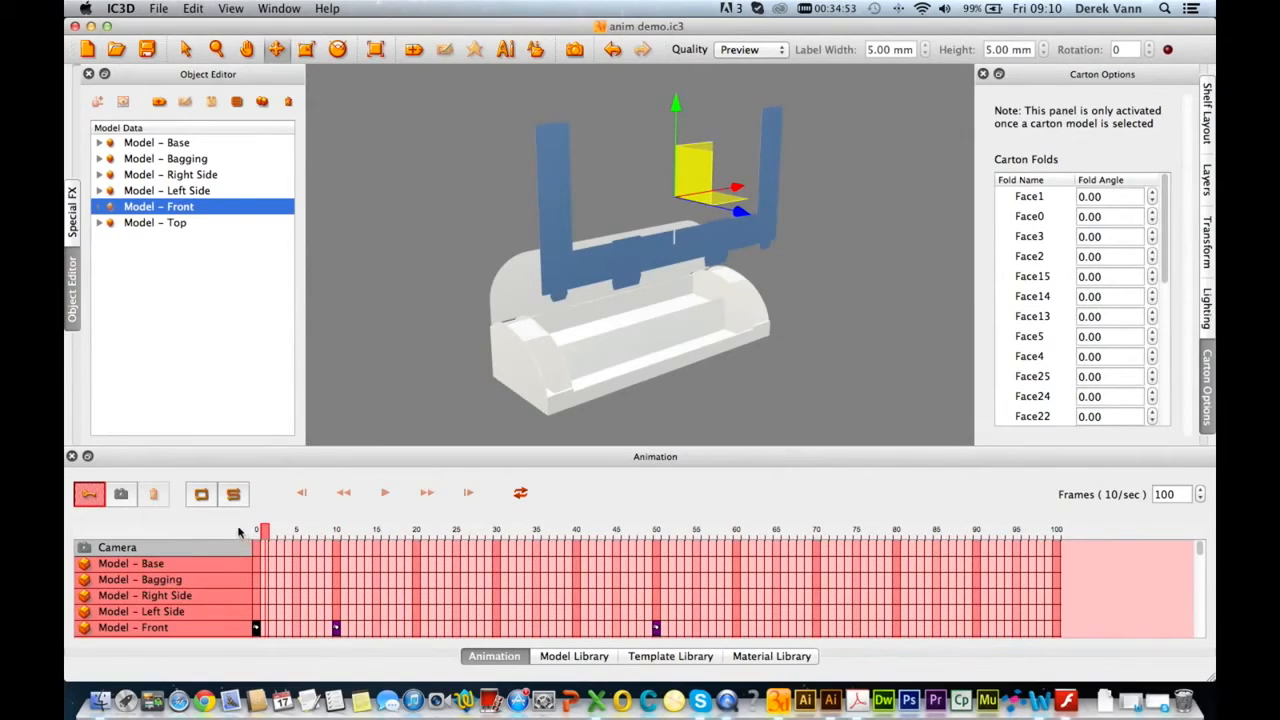
drag(262, 531, 223, 526)
drag(329, 523, 1066, 504)
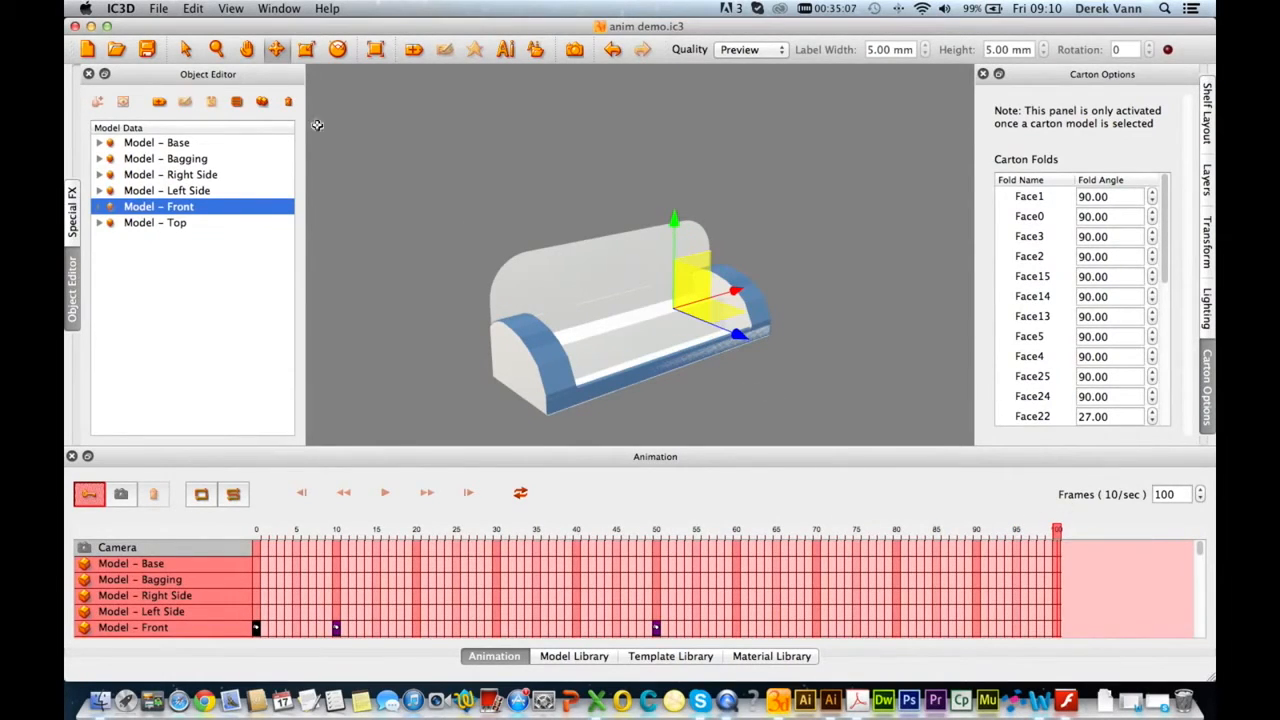
Step: At frame 100, raise the Top model vertically so it floats above the display tray
click(185, 52)
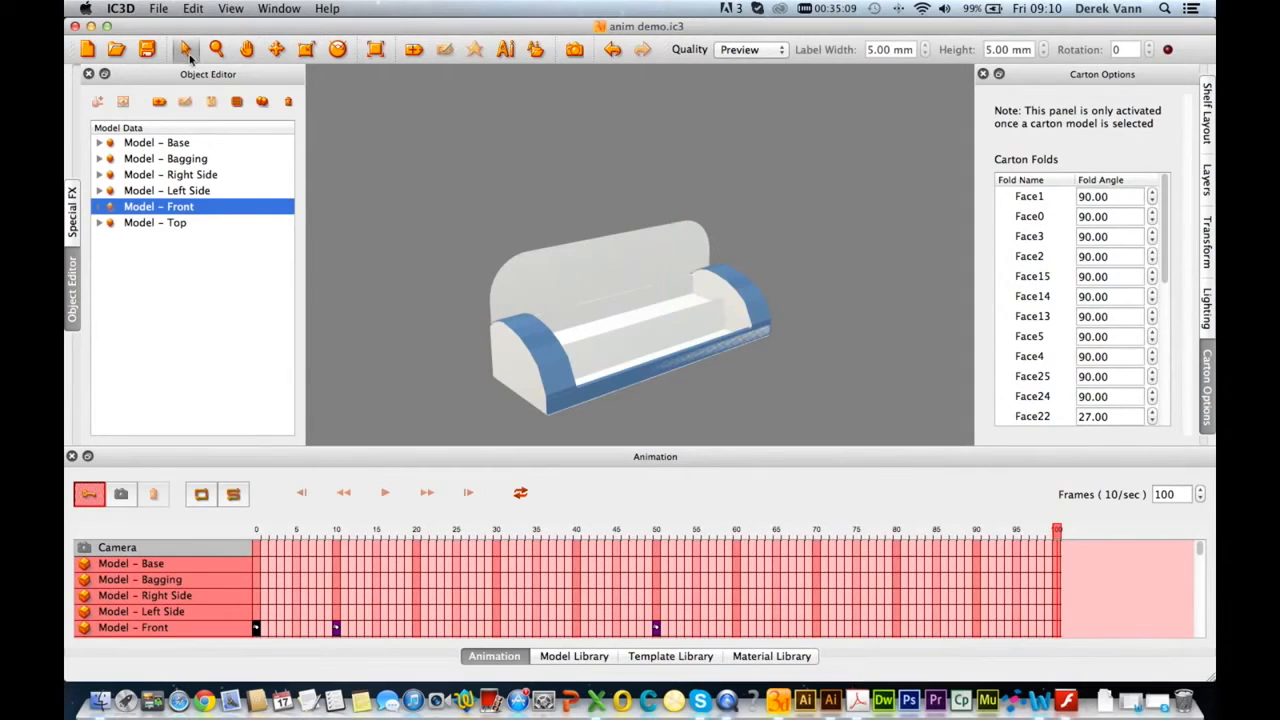
click(592, 263)
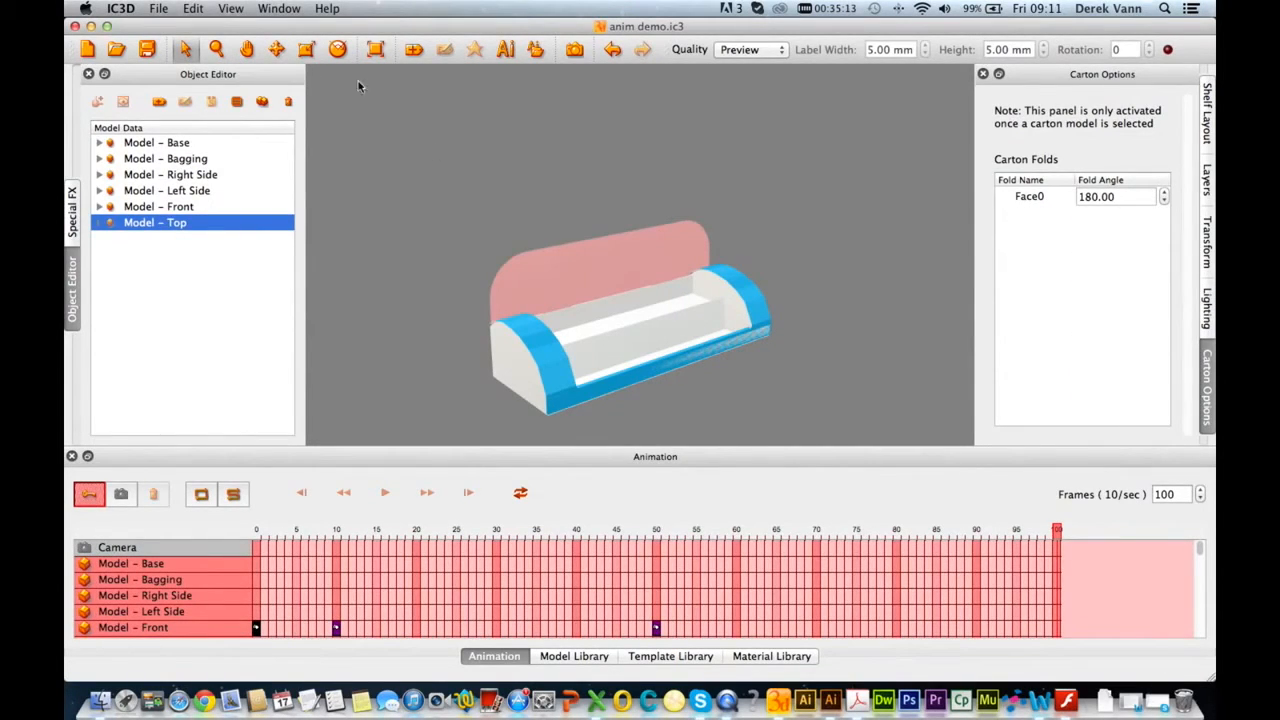
click(276, 51)
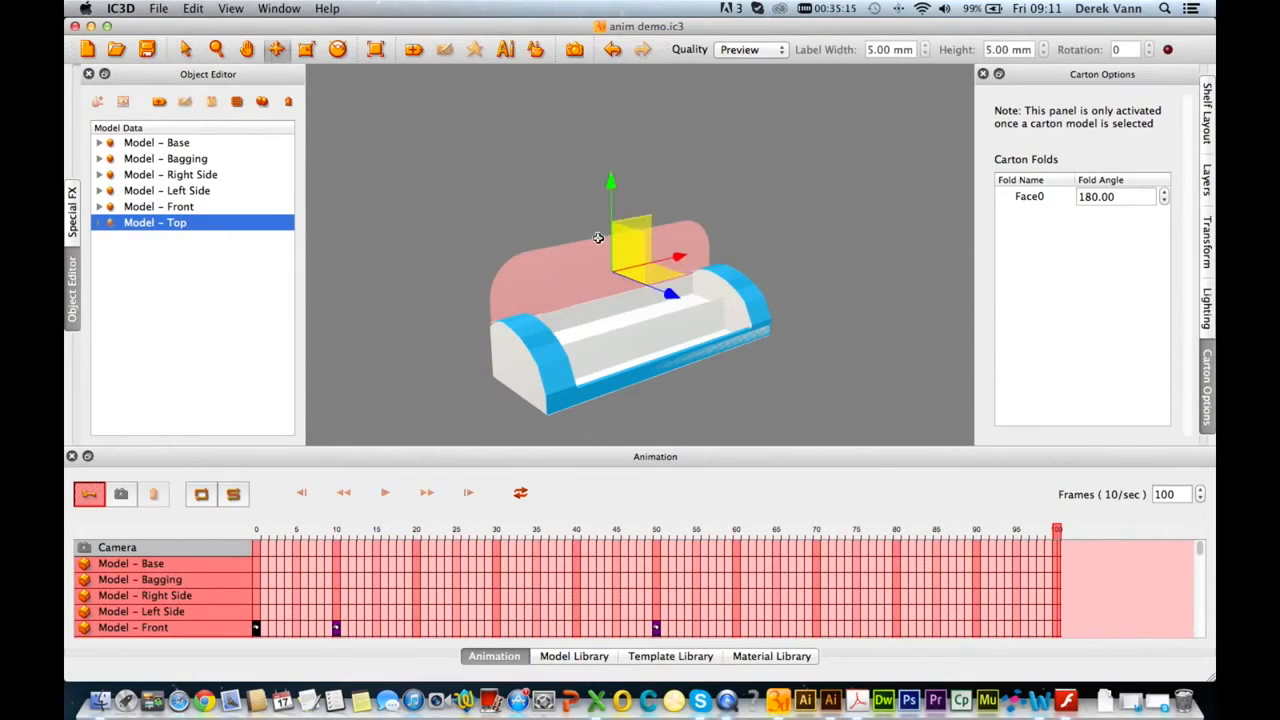
drag(613, 187, 639, 63)
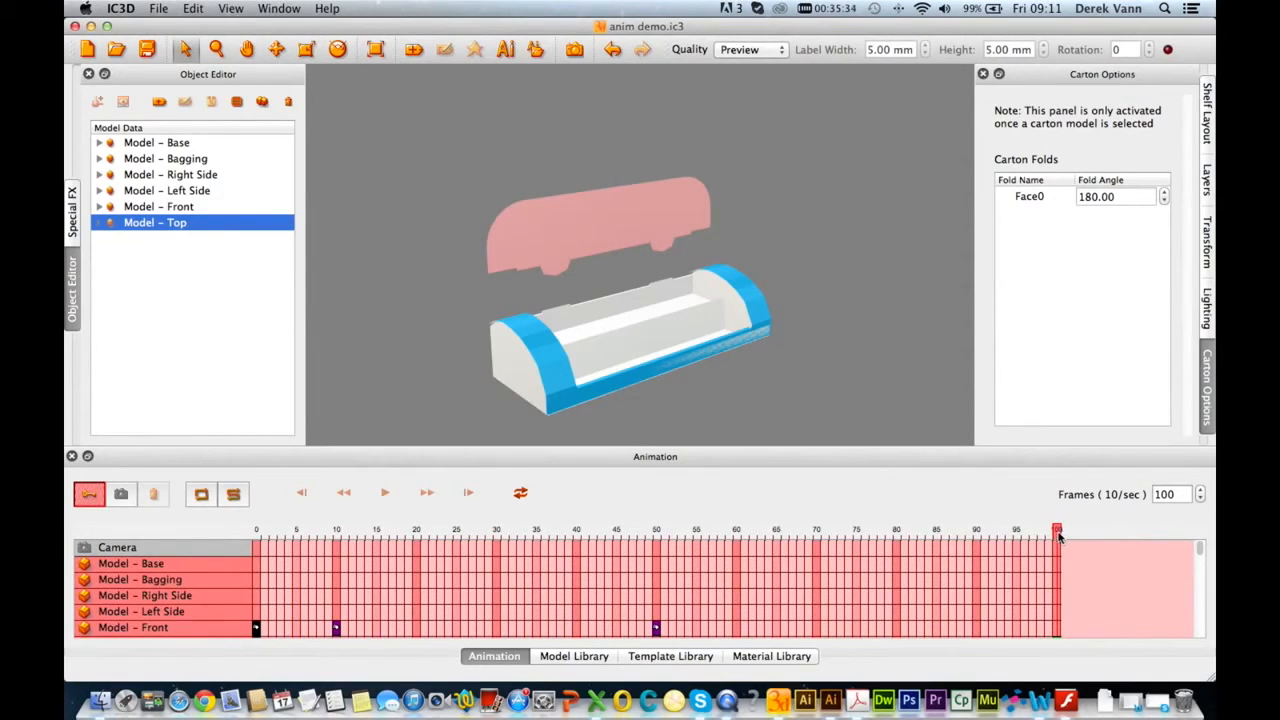
Step: From frame 0, enable camera animation and automatically generate camera keyframes at frames 0, 25, 50, 75 and 100
drag(1059, 538, 241, 531)
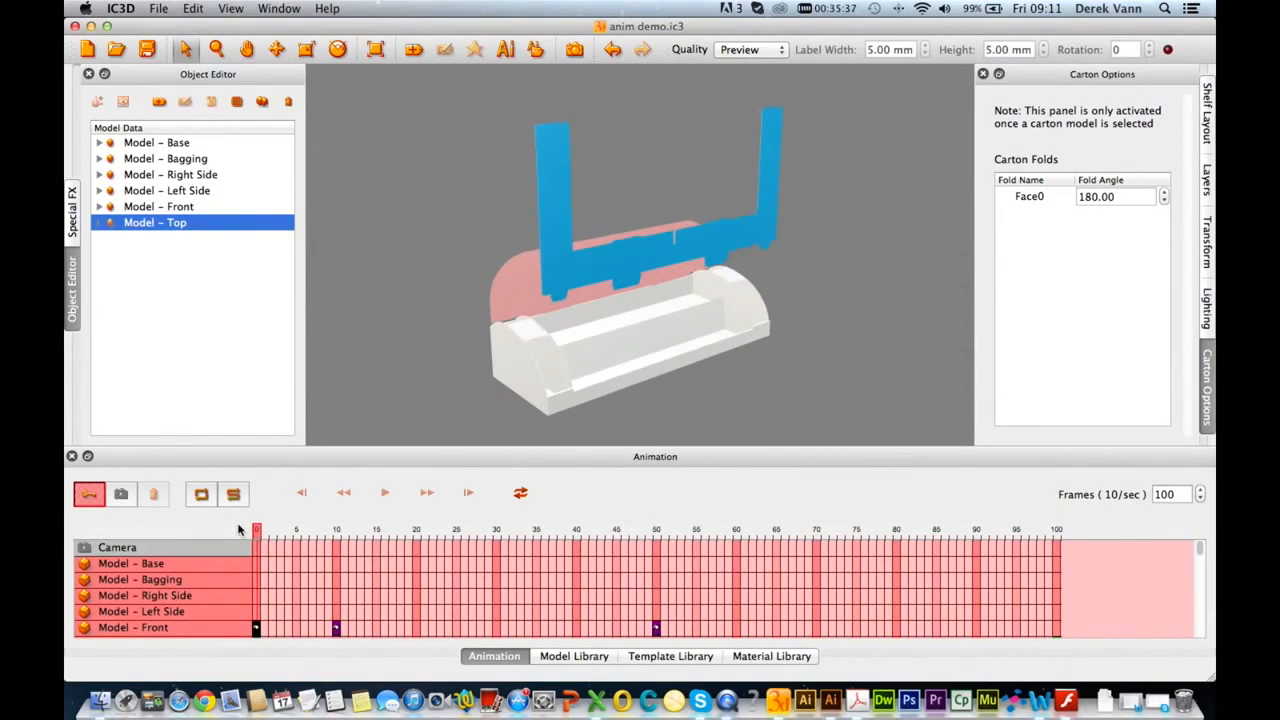
click(124, 497)
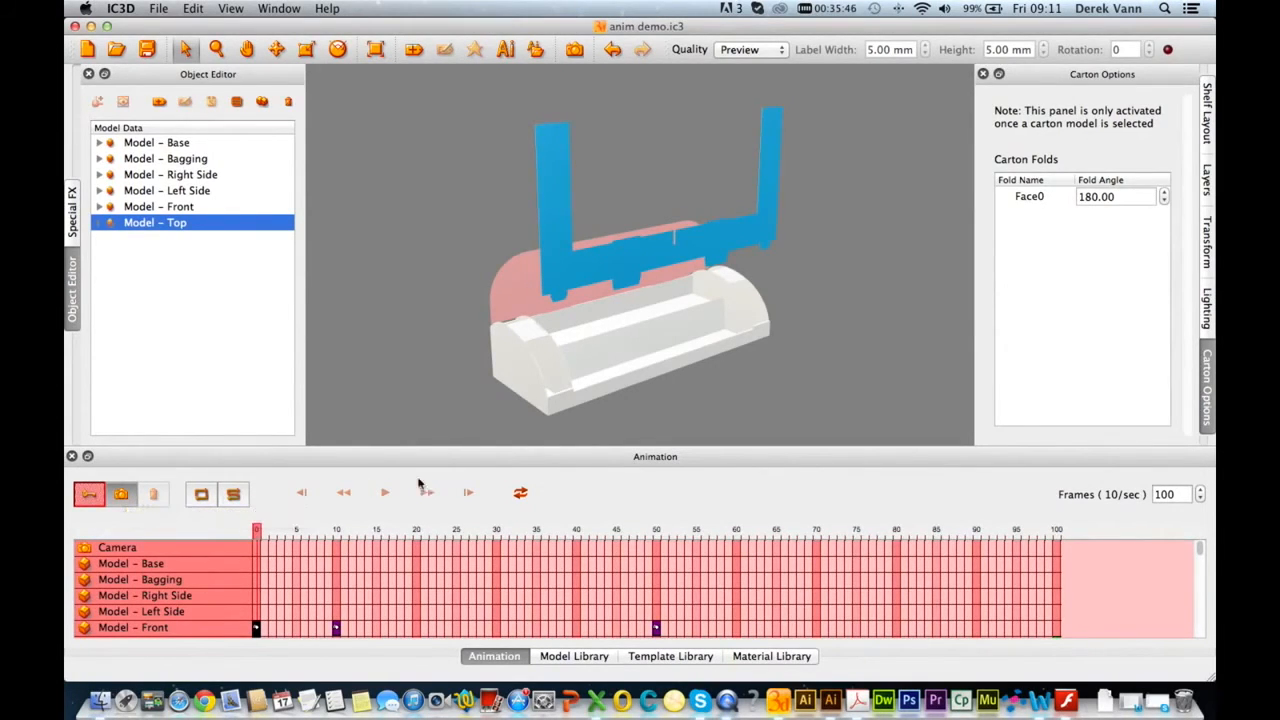
click(234, 495)
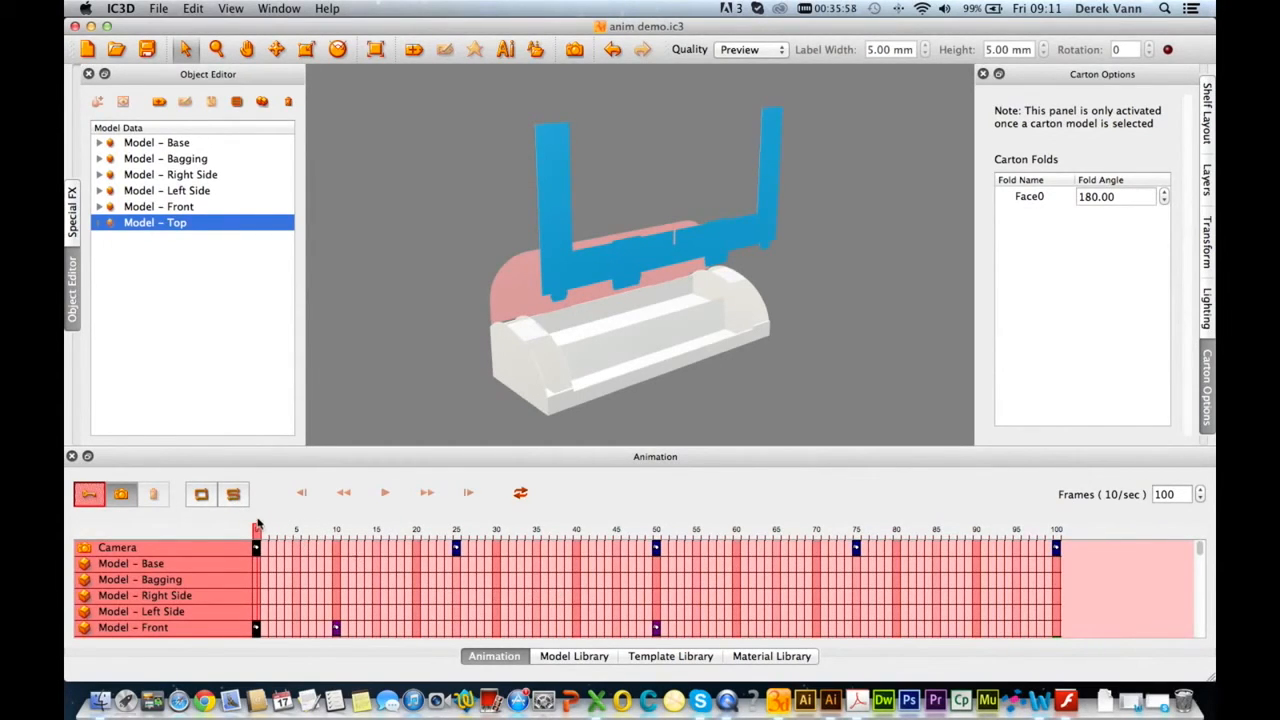
mouse_move(258, 531)
mouse_down()
mouse_move(454, 538)
mouse_move(238, 531)
mouse_up()
Step: Turn off keyframe recording and play the animation, once straight through and once with looping enabled
click(91, 496)
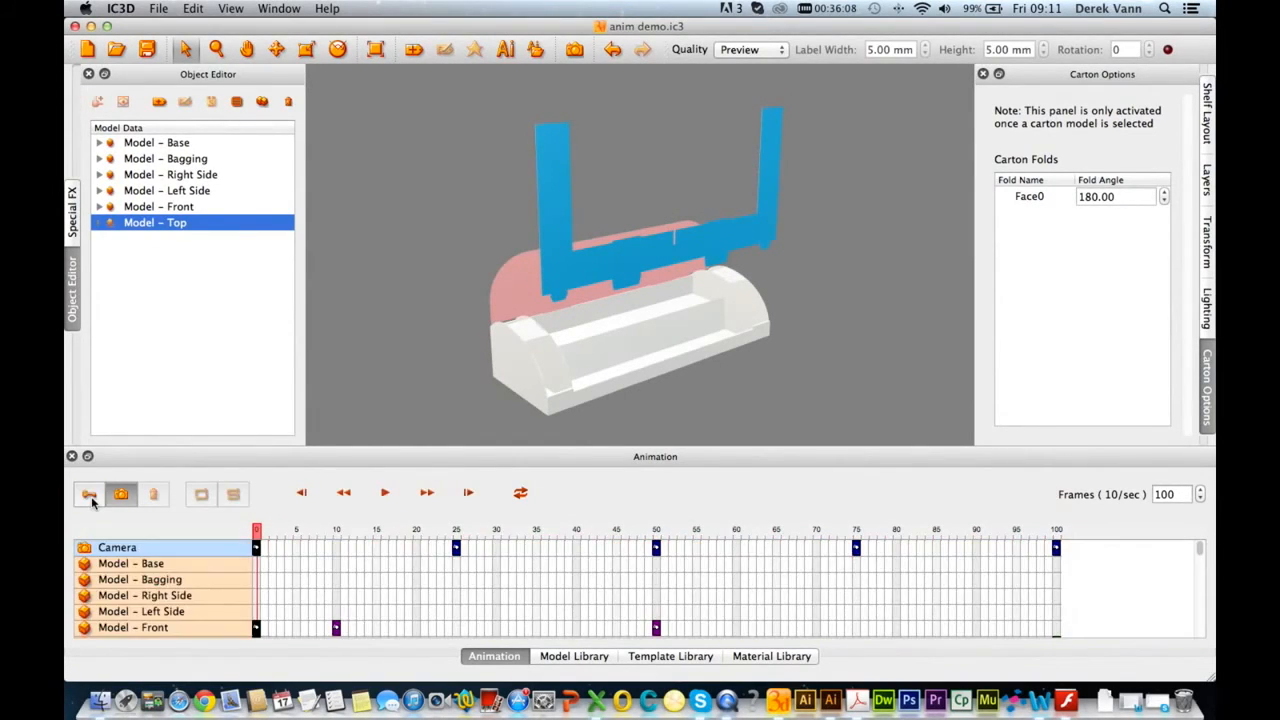
click(384, 494)
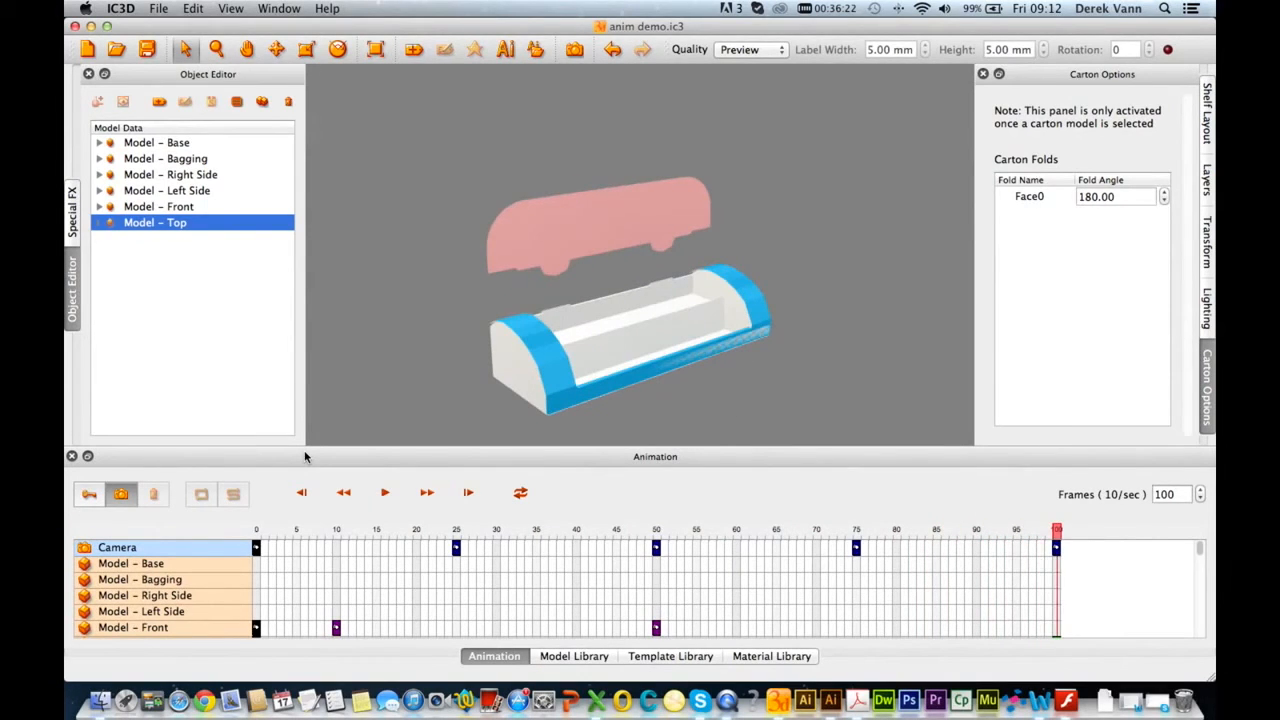
click(521, 495)
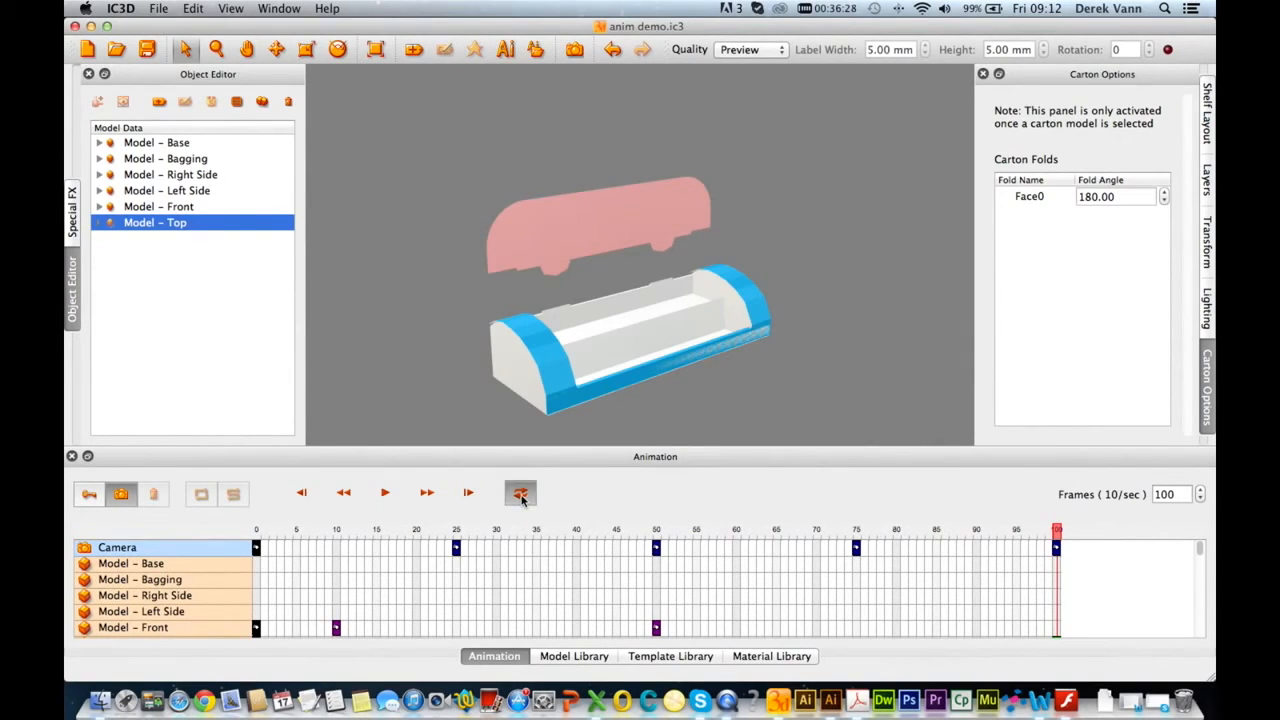
click(385, 493)
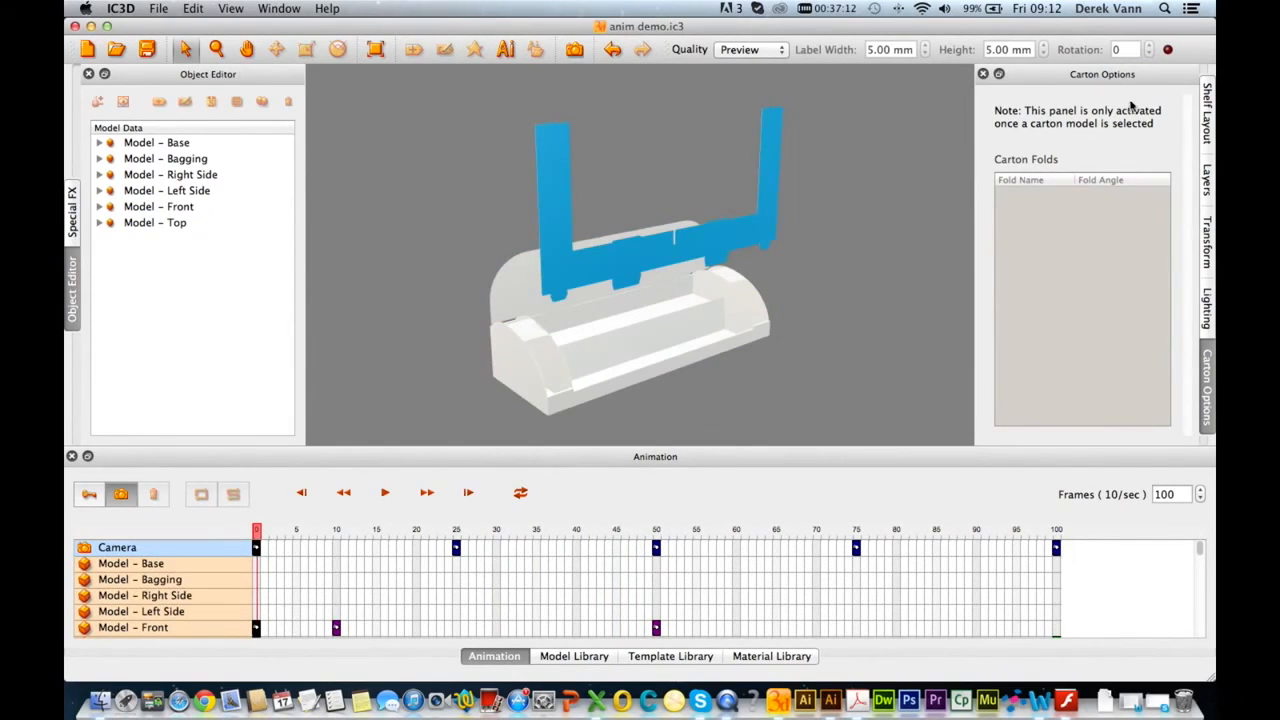
Step: Record a timeline movie of the animation with video quality PC or Mac (Screen Resolution) Large file size
click(1167, 49)
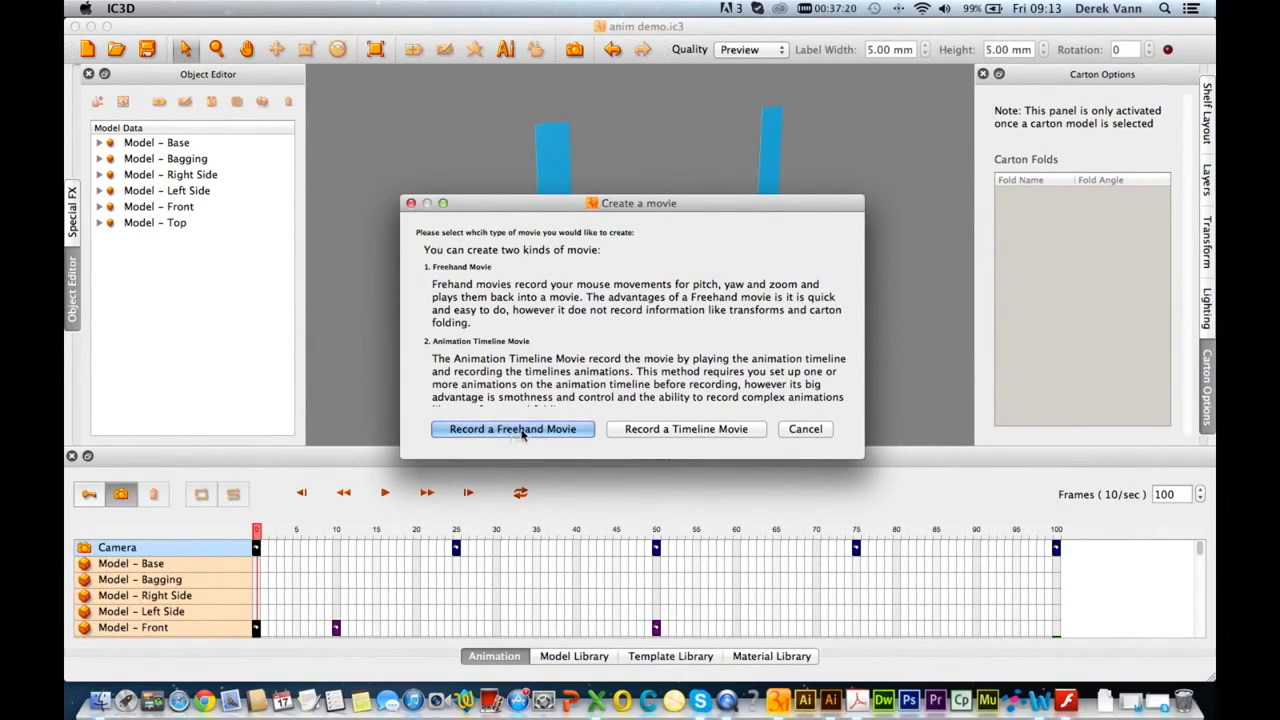
click(662, 428)
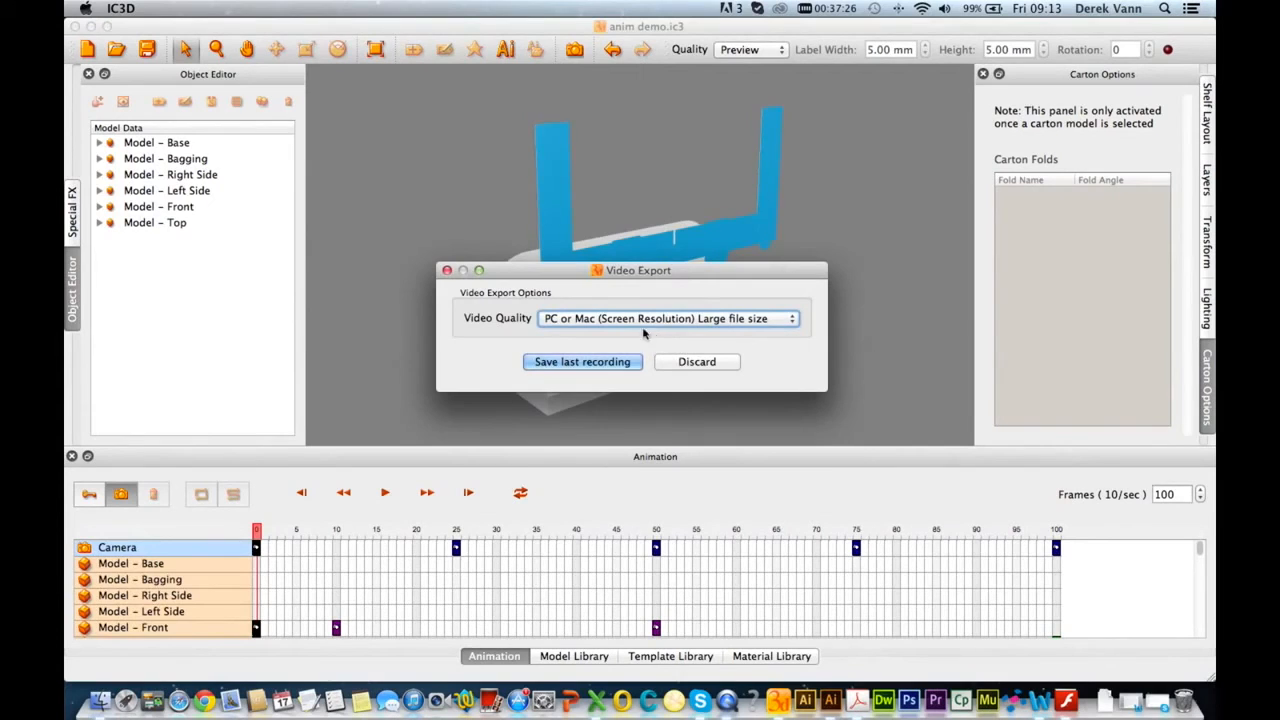
click(628, 320)
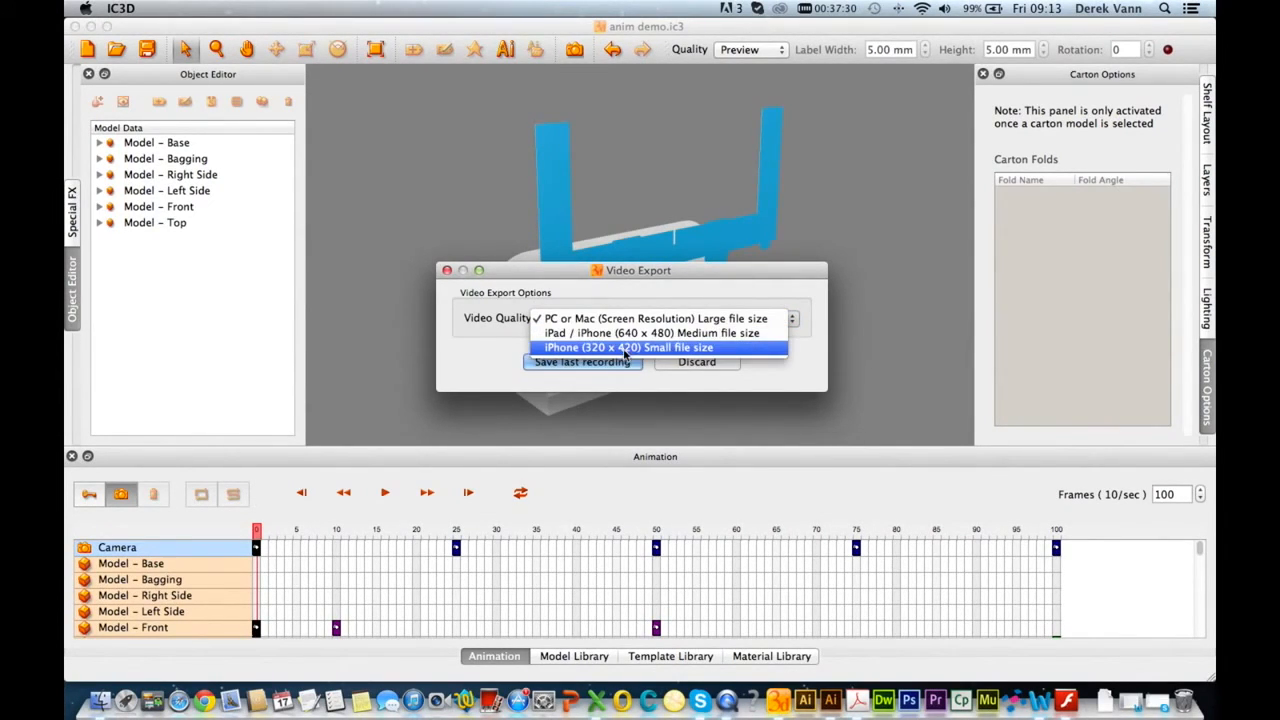
click(628, 320)
Step: Save the last recording to the Desktop as a movie named Animation
click(582, 362)
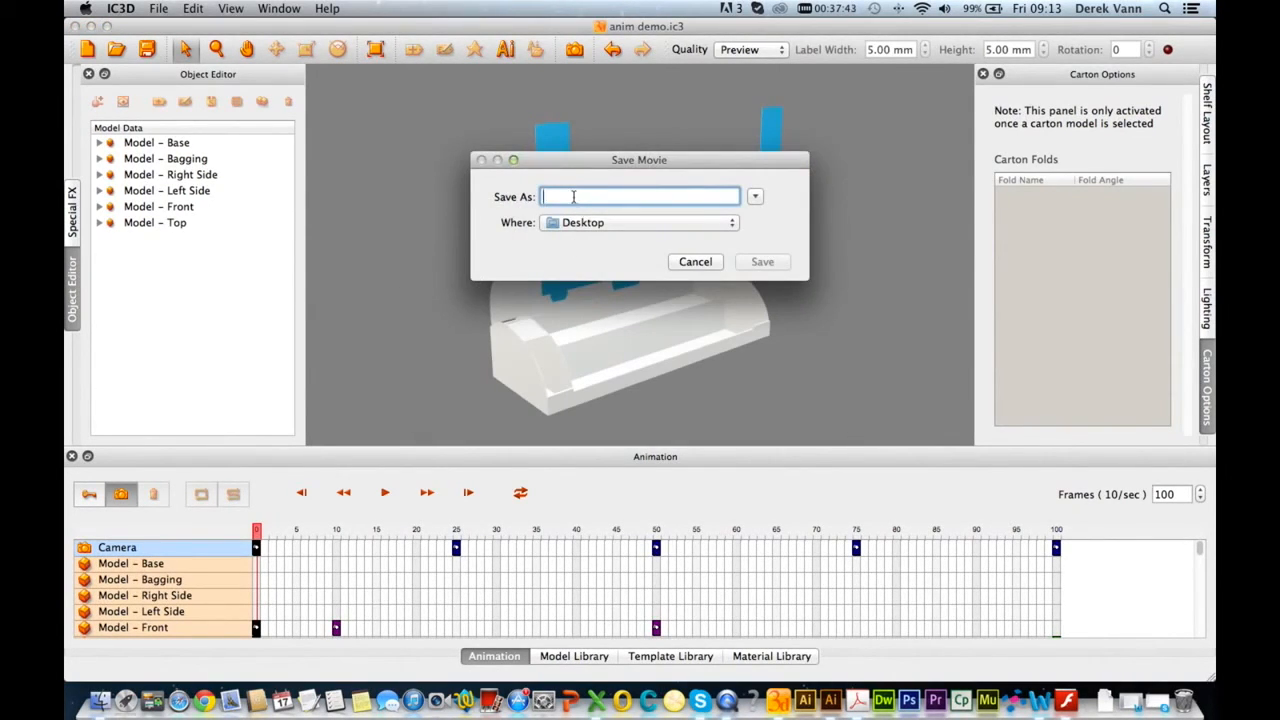
text(Animation)
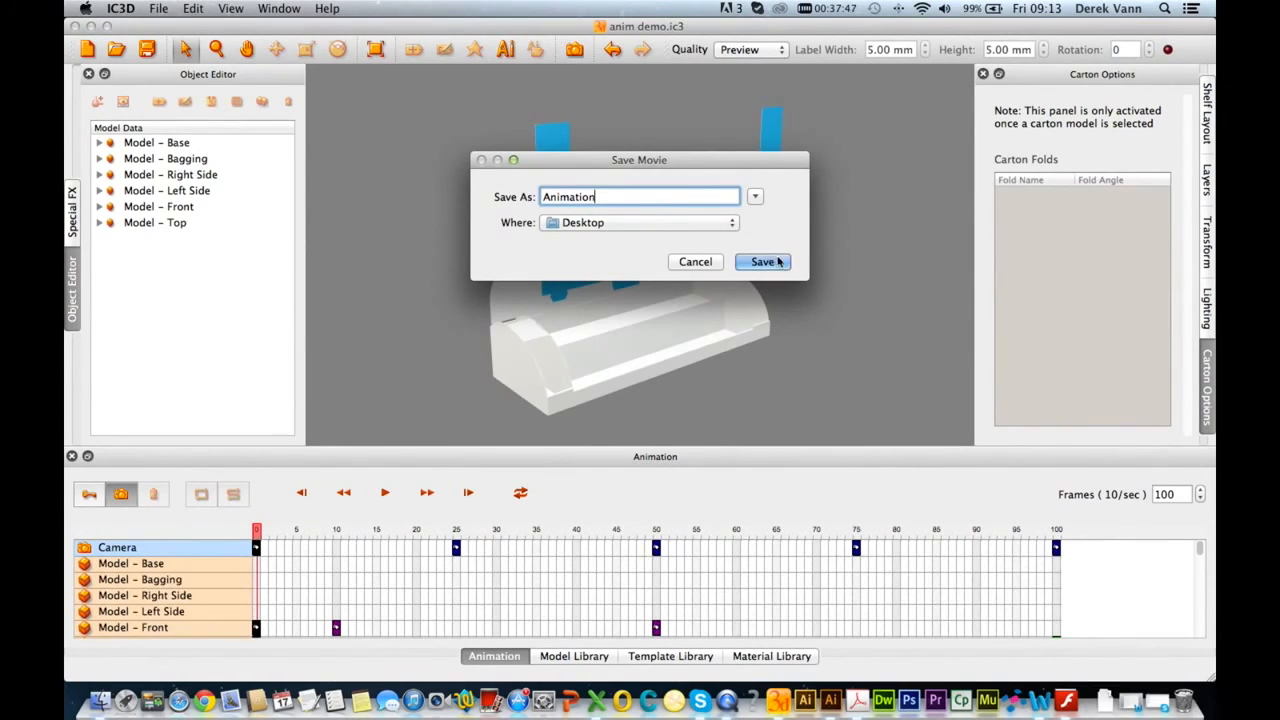
click(763, 262)
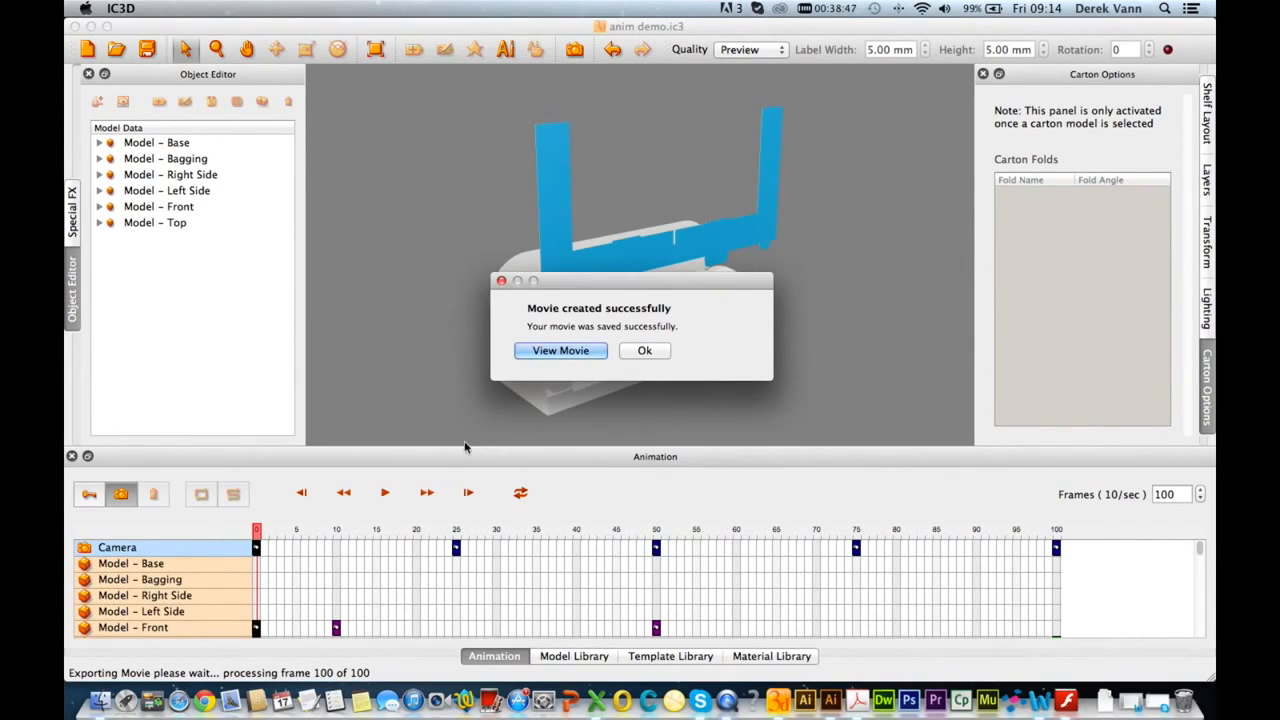
Step: View the exported movie in QuickTime Player, centre its window over the 3D view and play it
click(560, 351)
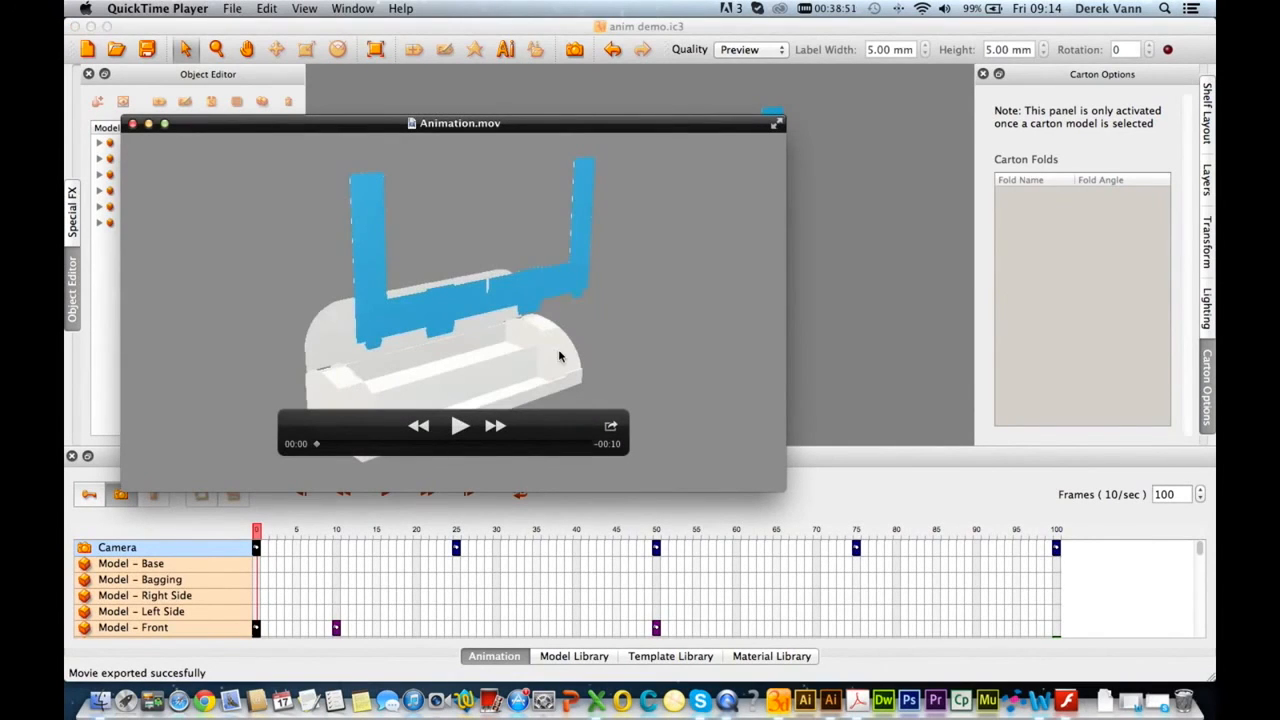
drag(544, 129, 744, 121)
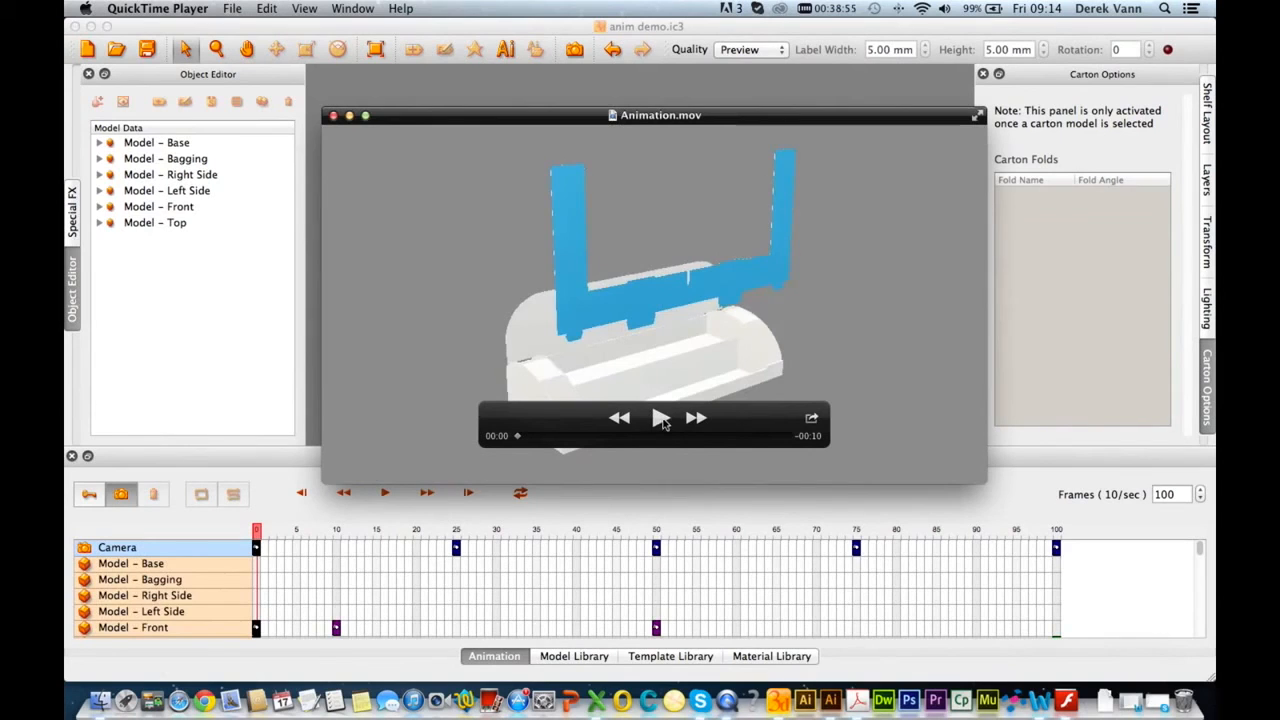
click(661, 419)
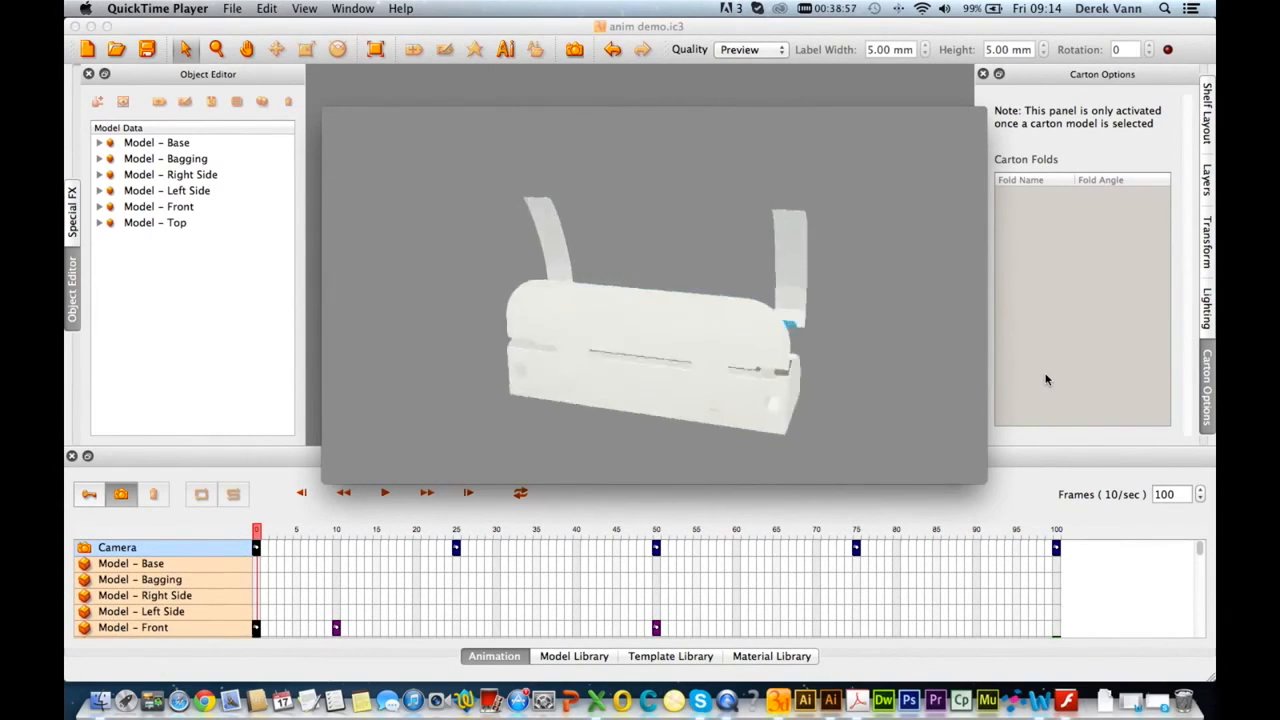